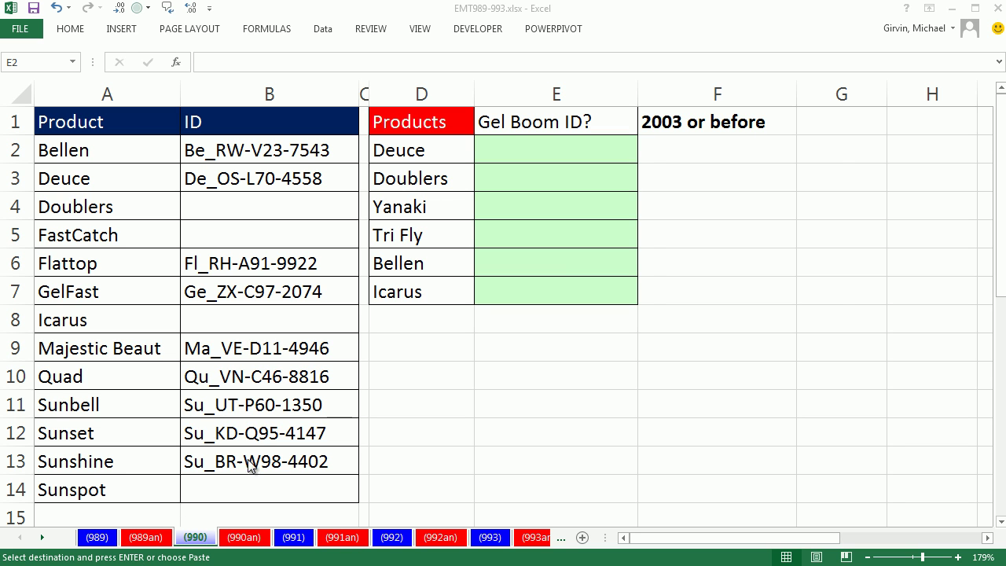
- Review the data, noting blank IDs for Doublers and FastCatch and the unlisted product Yanaki
left_click(484, 11)
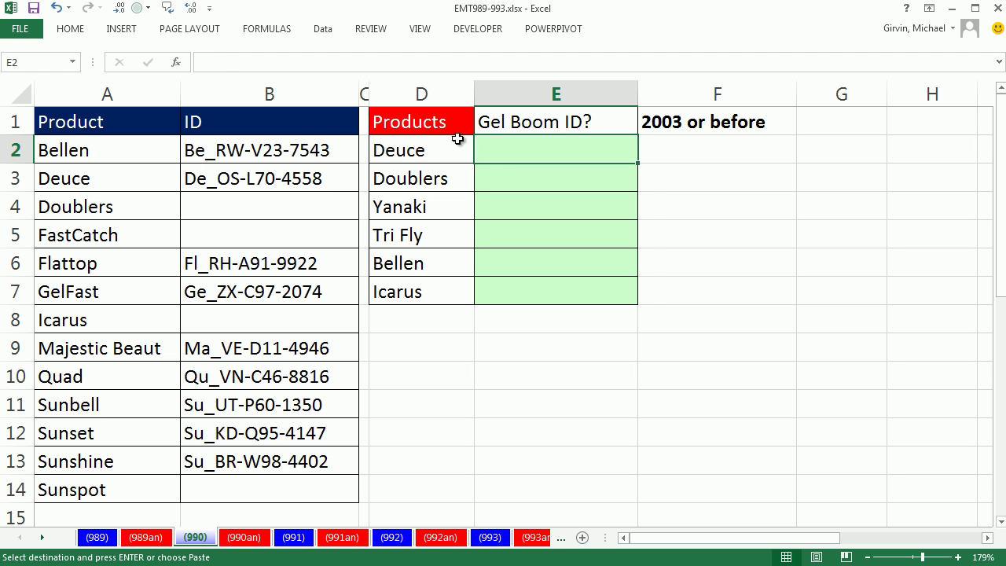
left_click(420, 148)
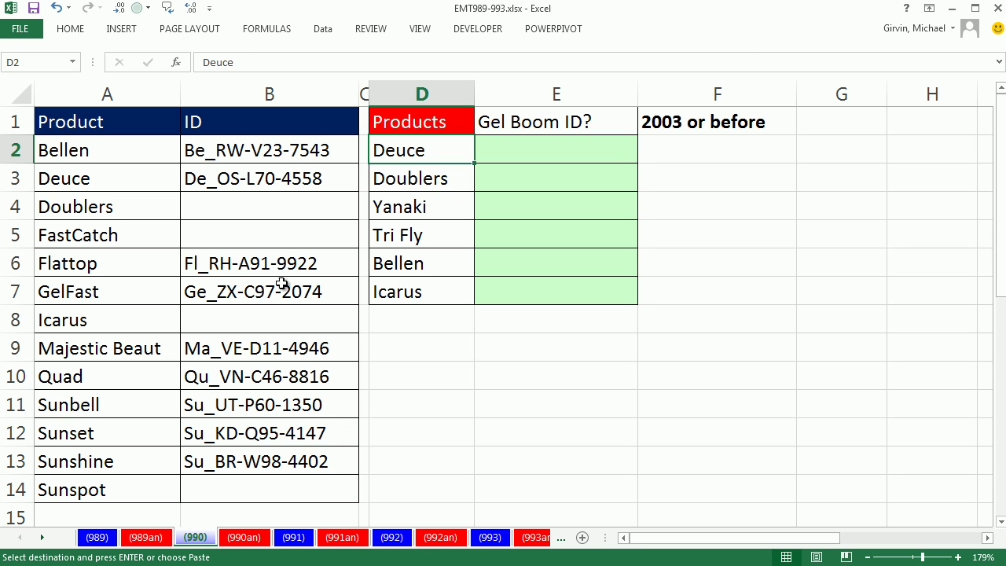
left_click(193, 204)
left_click(205, 235)
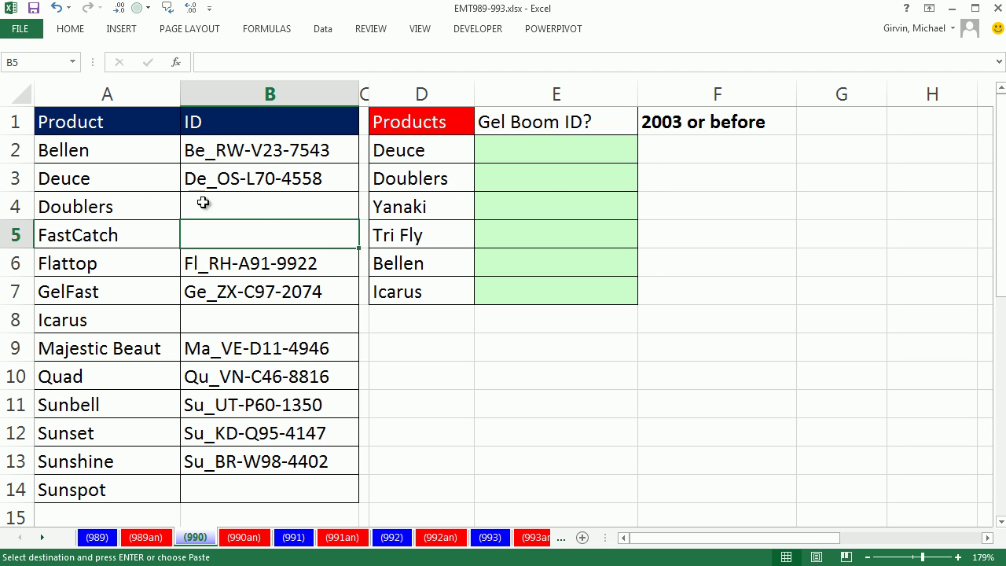
left_click(548, 176)
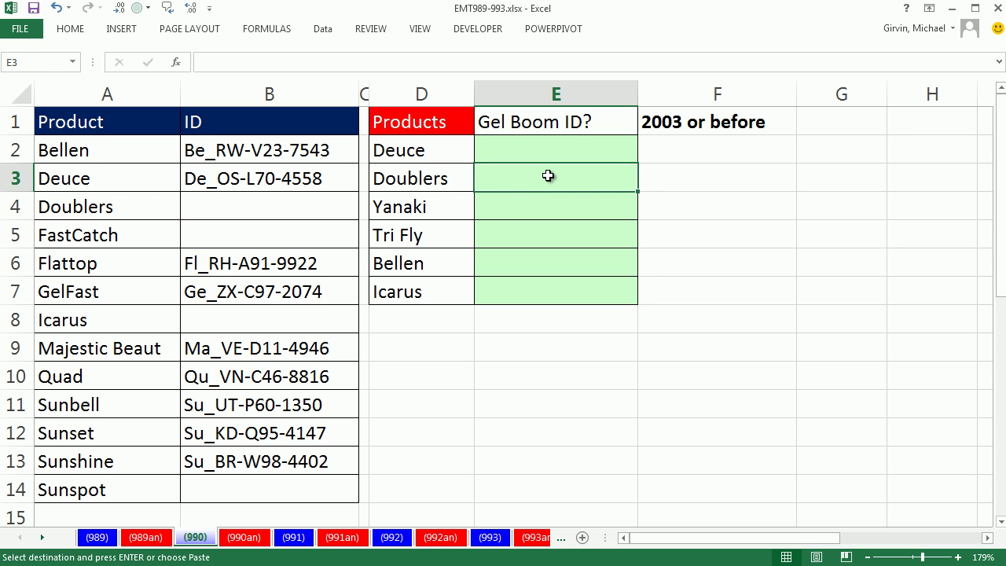
left_click(424, 207)
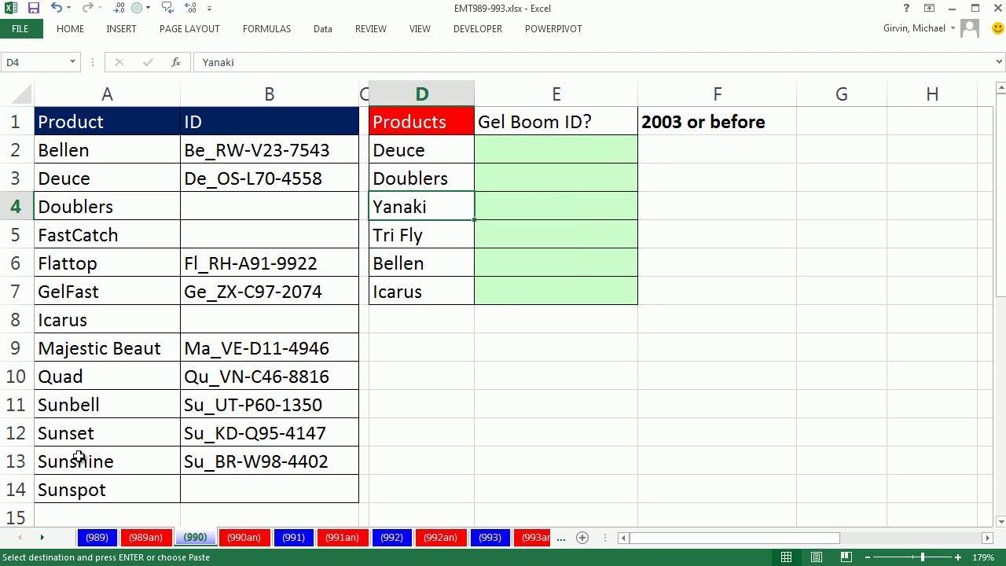
left_click(557, 203)
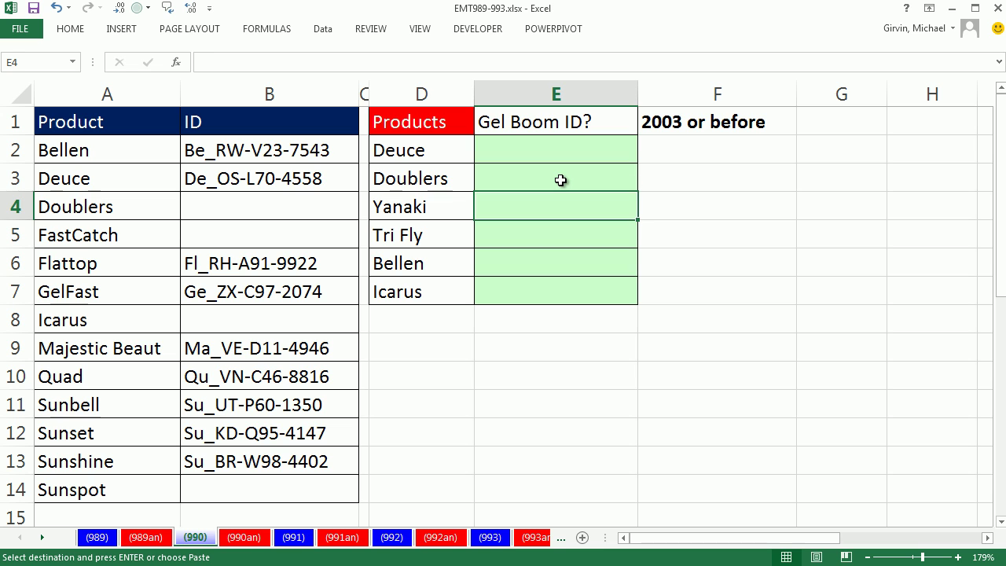
left_click(560, 180)
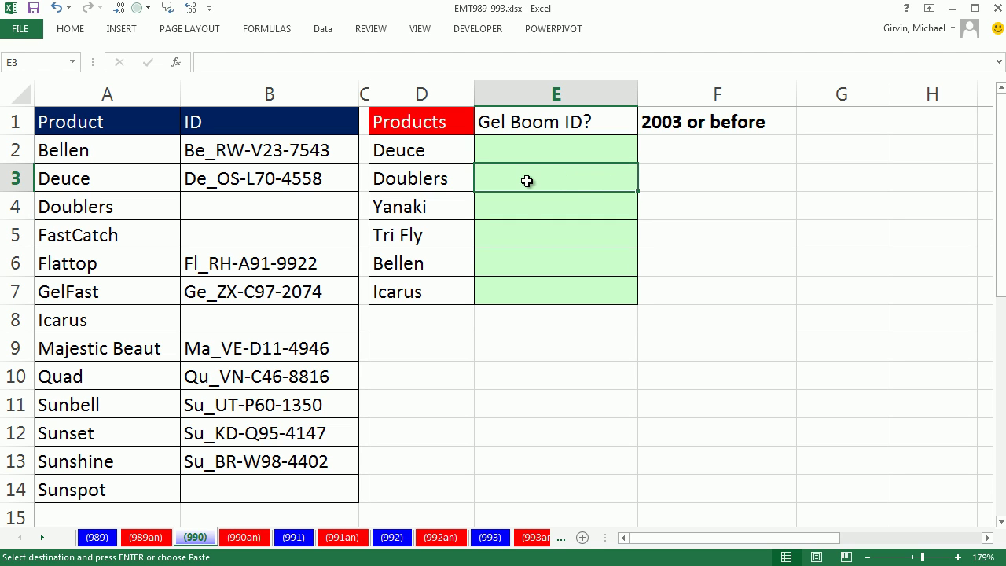
left_click(527, 208)
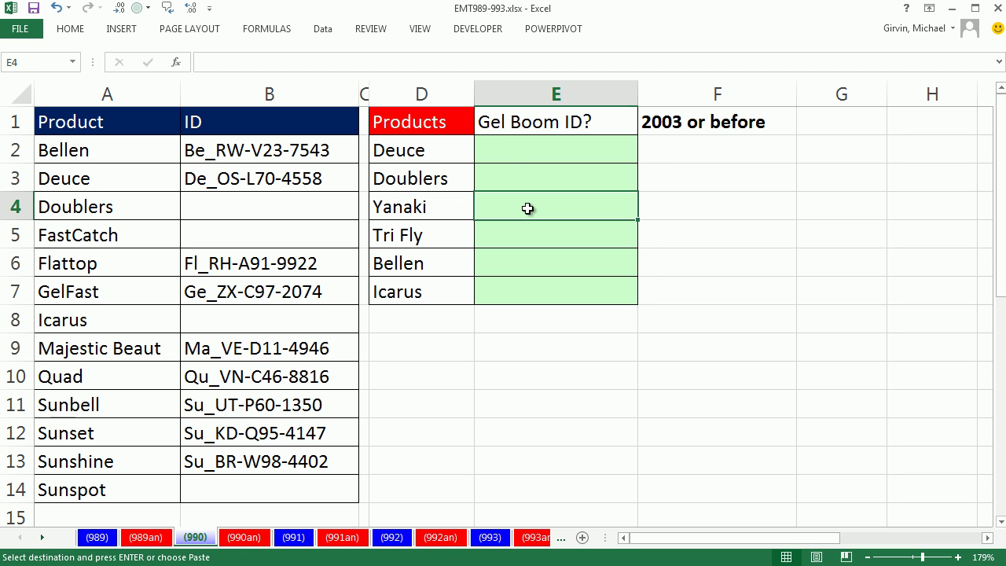
left_click(512, 151)
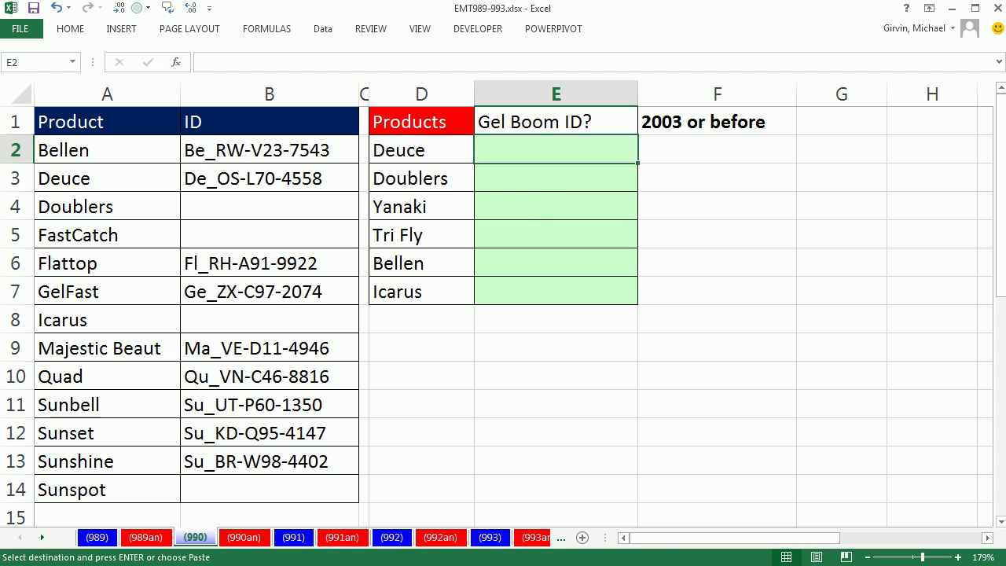
- Enter =VLOOKUP(D2,$A$2:$B$14,2,0) in E2 with the lookup range locked absolute
type("=vl")
key("Tab")
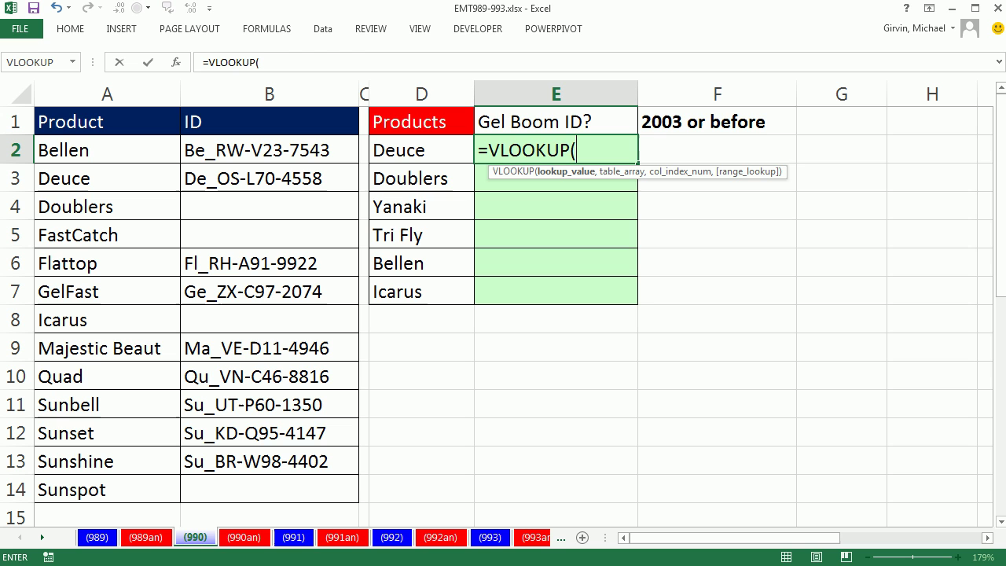
left_click(421, 150)
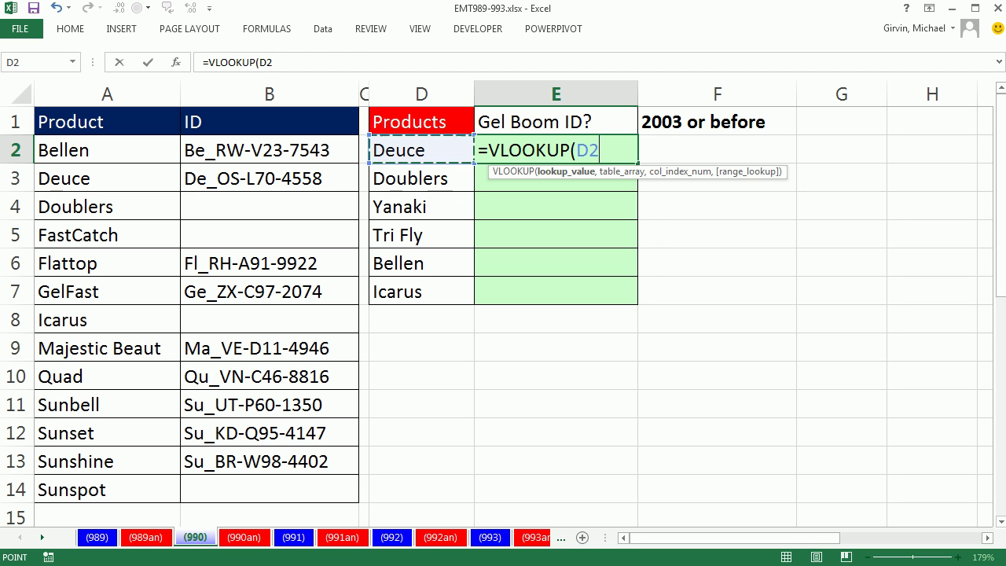
type(",")
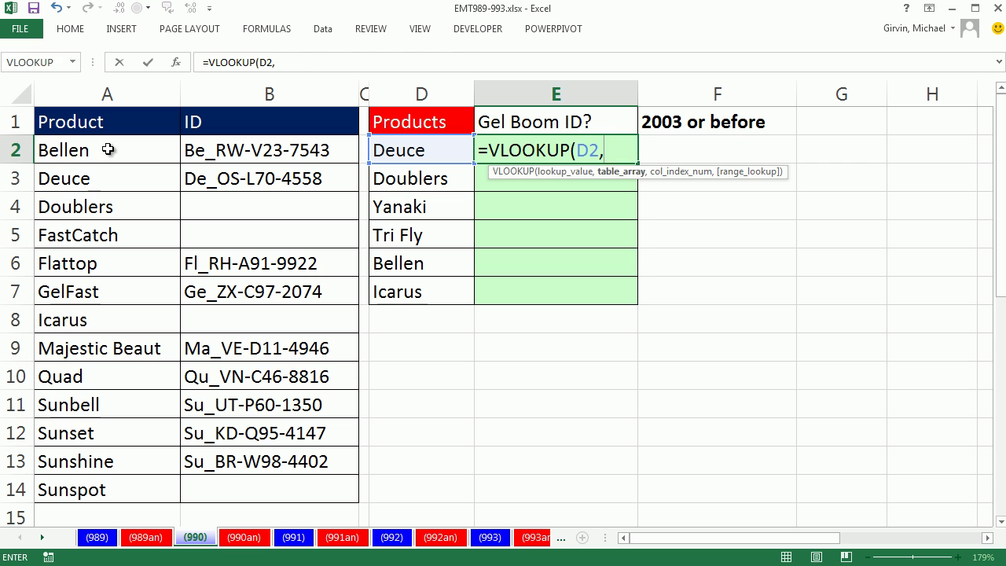
left_click_drag(108, 149, 274, 487)
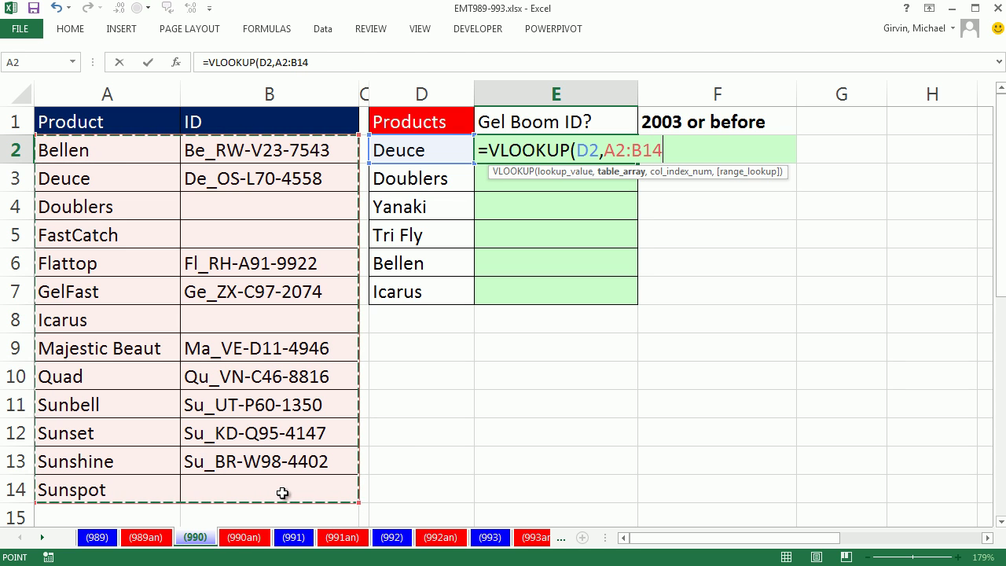
key("F4")
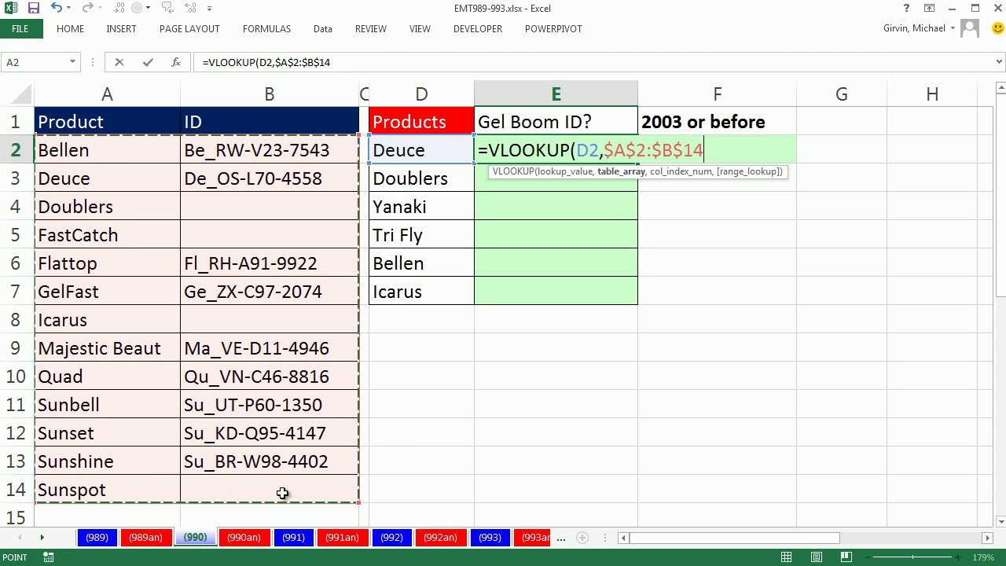
type(",")
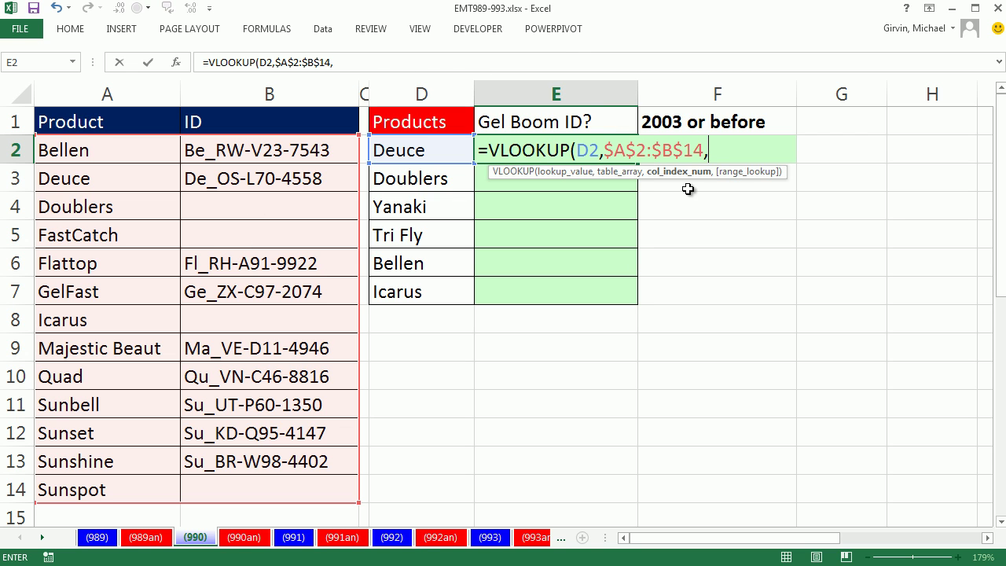
type("2")
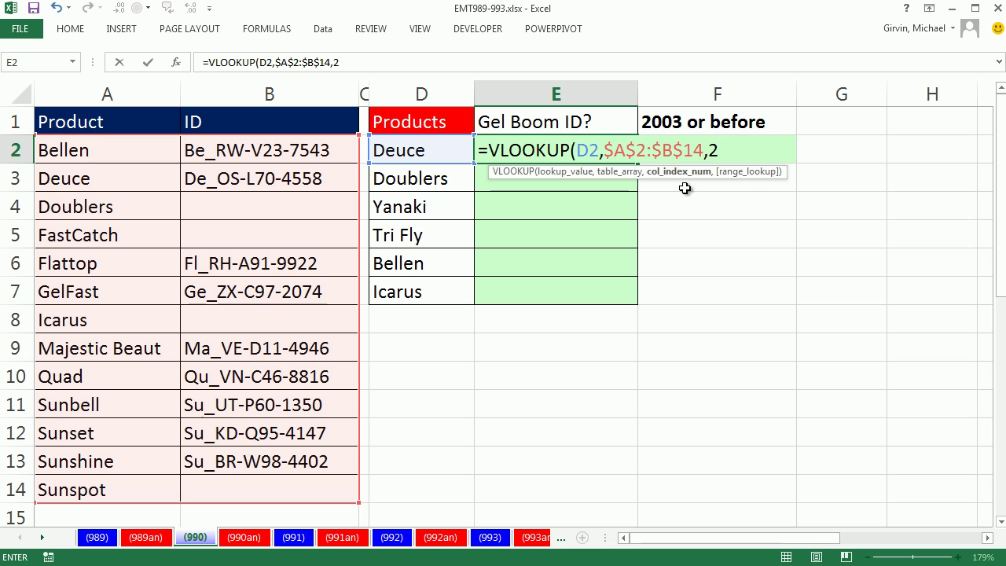
type(",")
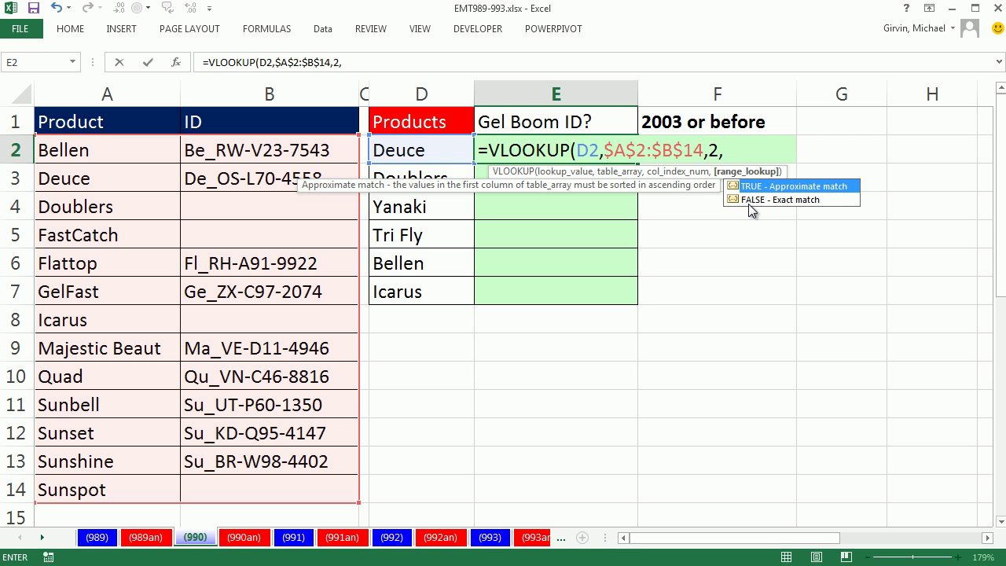
type("0)")
key("ctrl+Return")
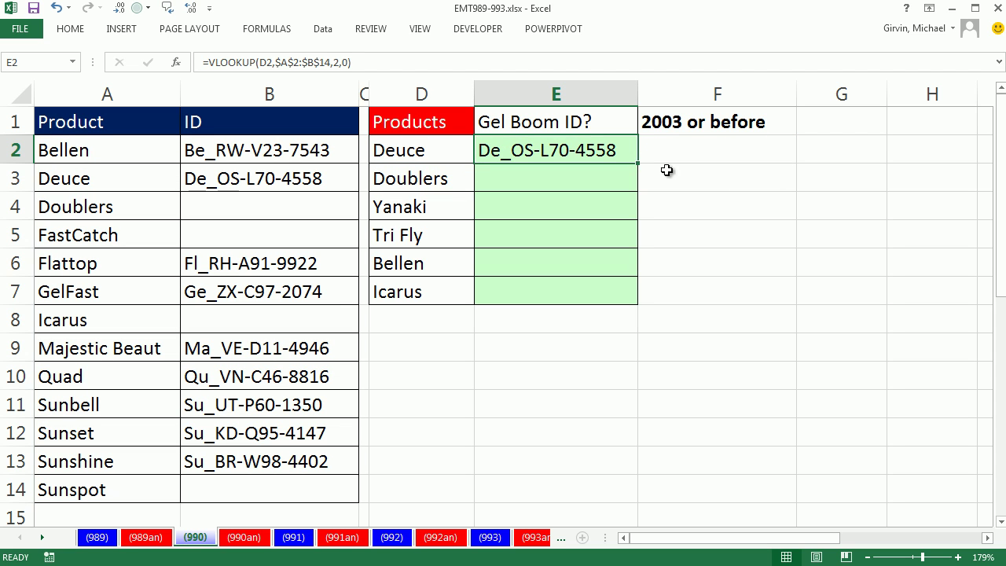
- Fill the lookup down to E7 and check the 0 for Doublers and #N/A for Yanaki
double_click(638, 163)
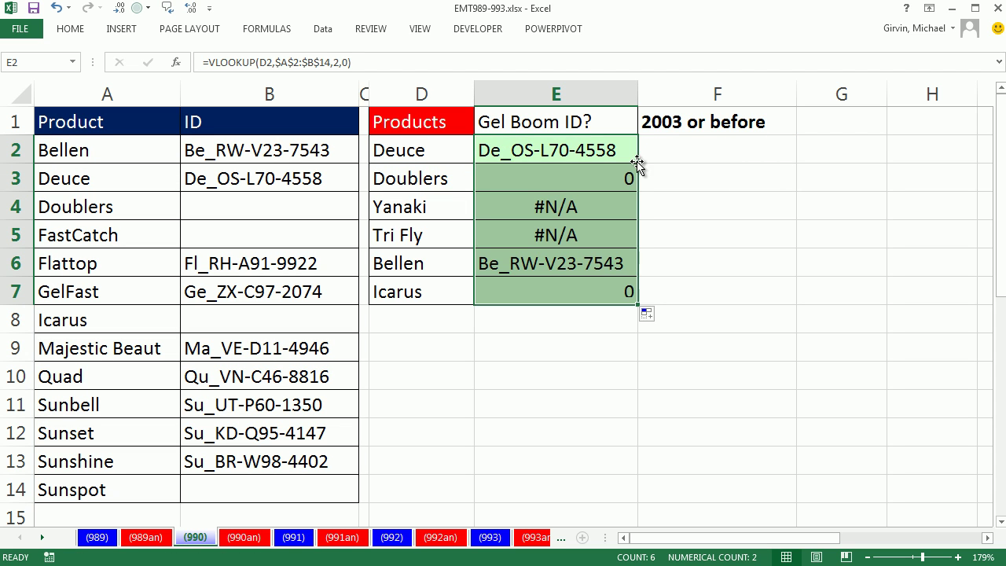
left_click(623, 179)
left_click(594, 208)
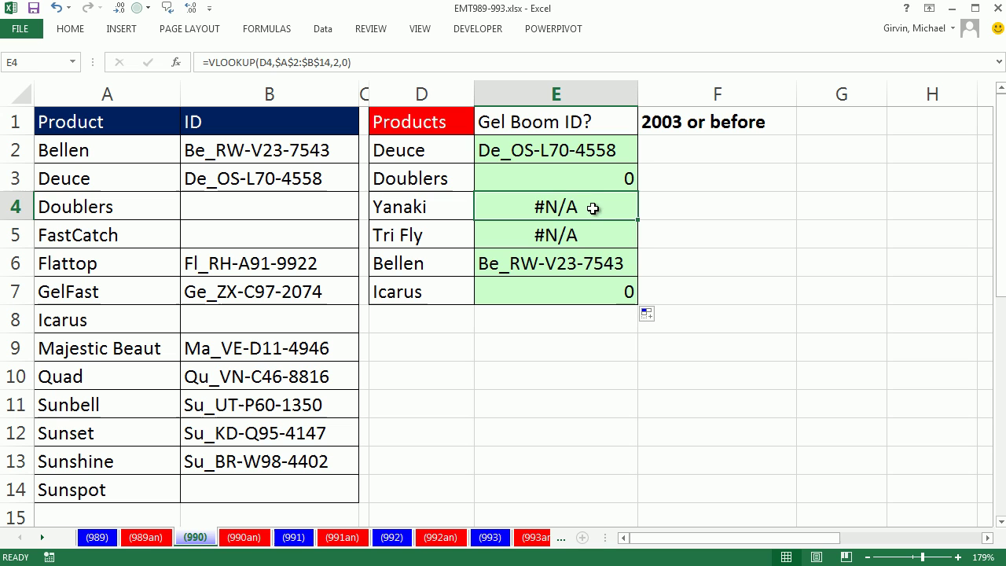
left_click(599, 180)
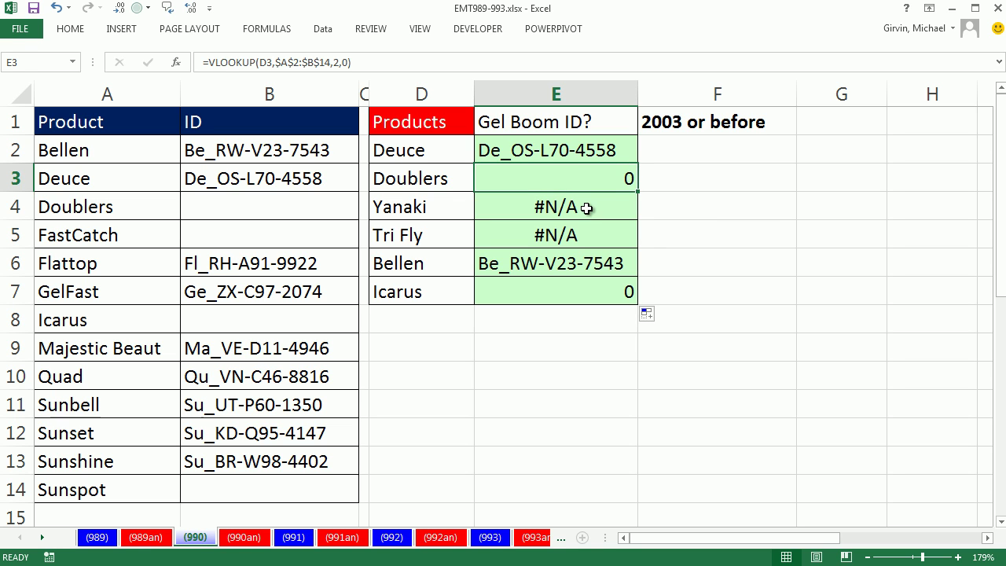
left_click(587, 208)
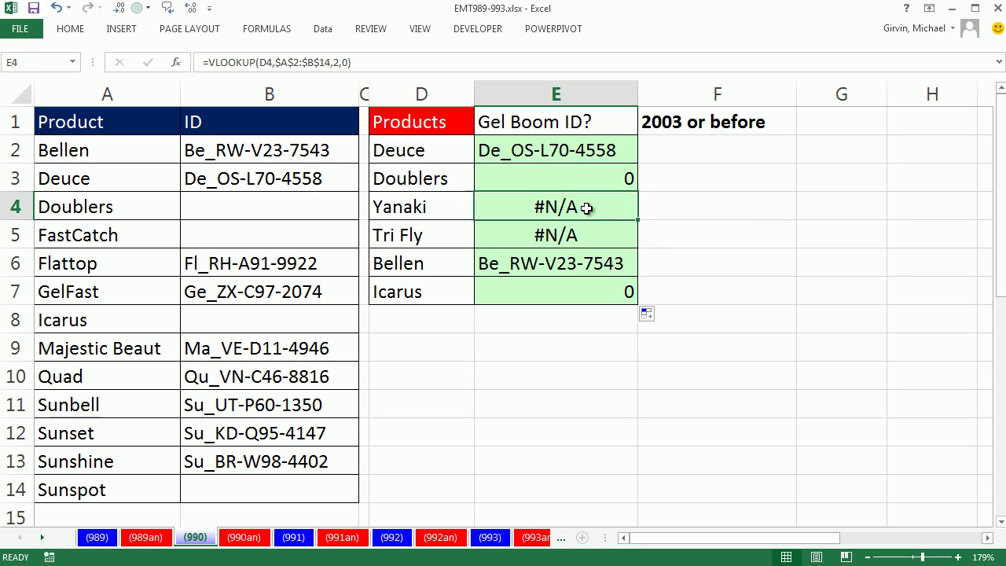
- Wrap the E2 lookup in IF so a 0 result shows 'No ID', then fill it down to E7
double_click(548, 151)
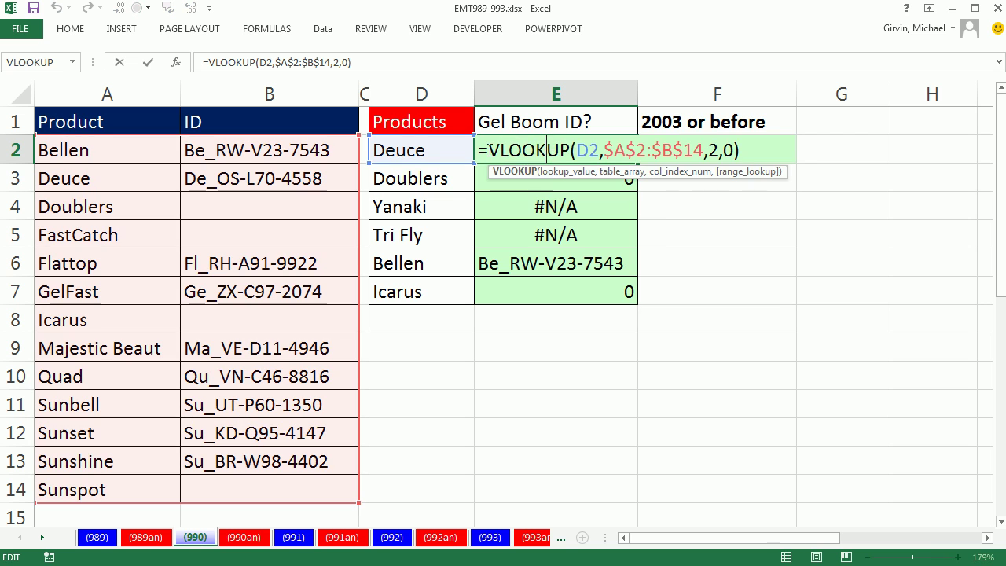
left_click_drag(488, 151, 824, 164)
key("ctrl+c")
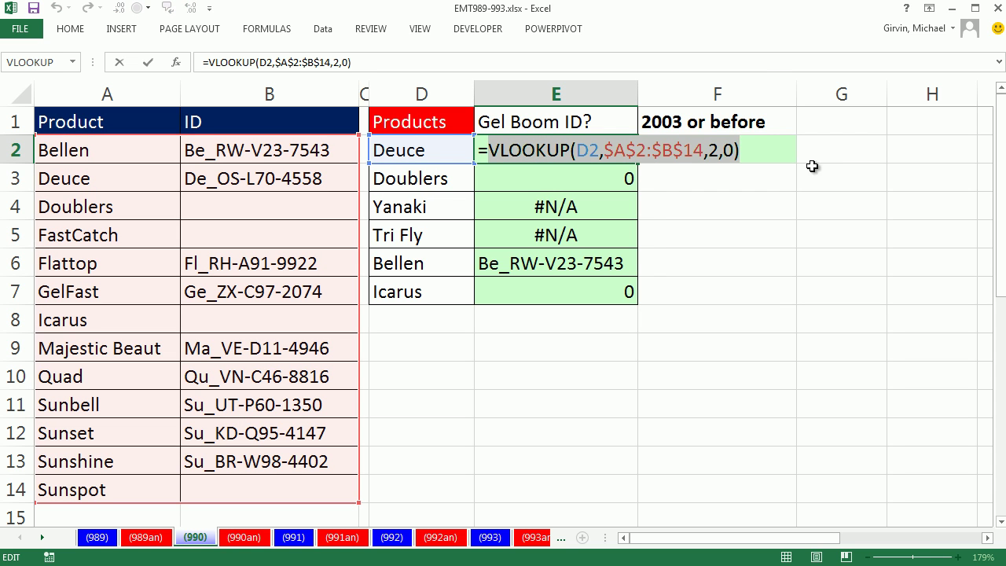
left_click(489, 150)
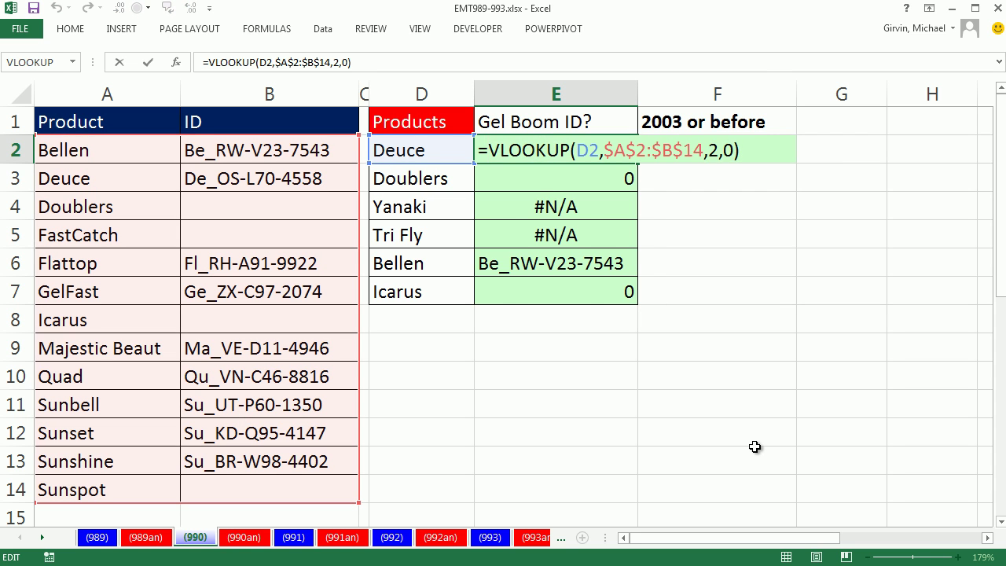
type("if")
key("Tab")
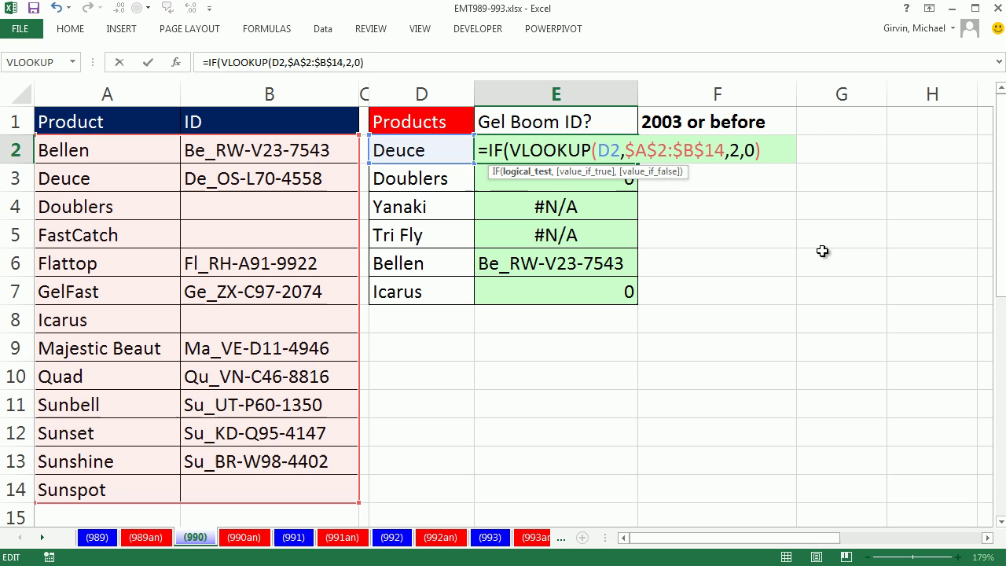
type("=0")
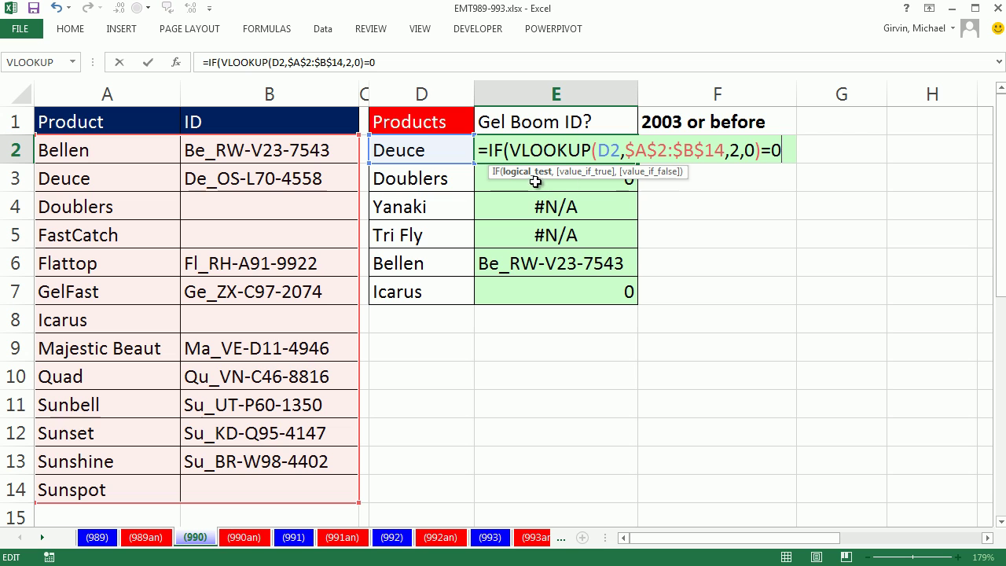
type(",")
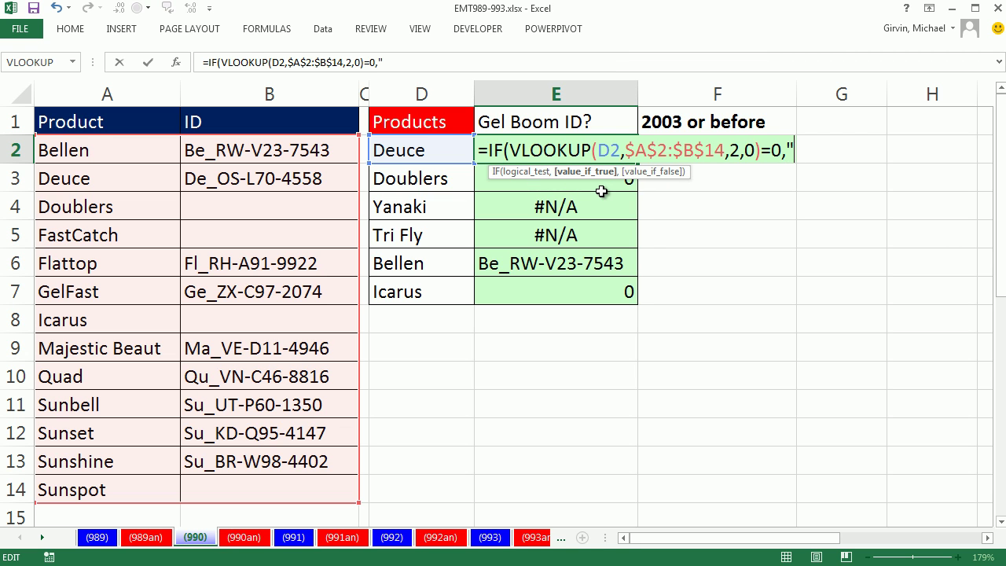
type("\"No ID")
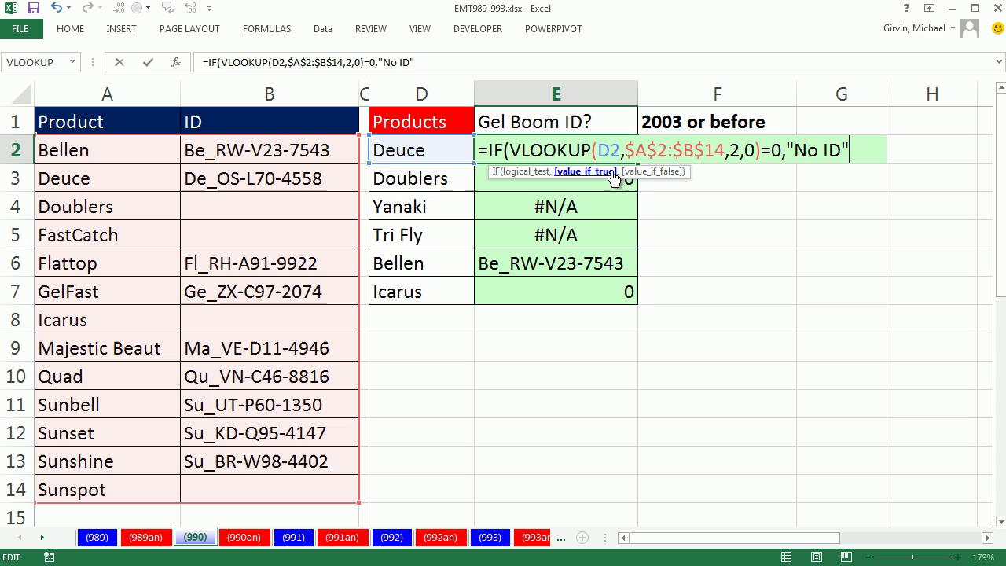
type(",")
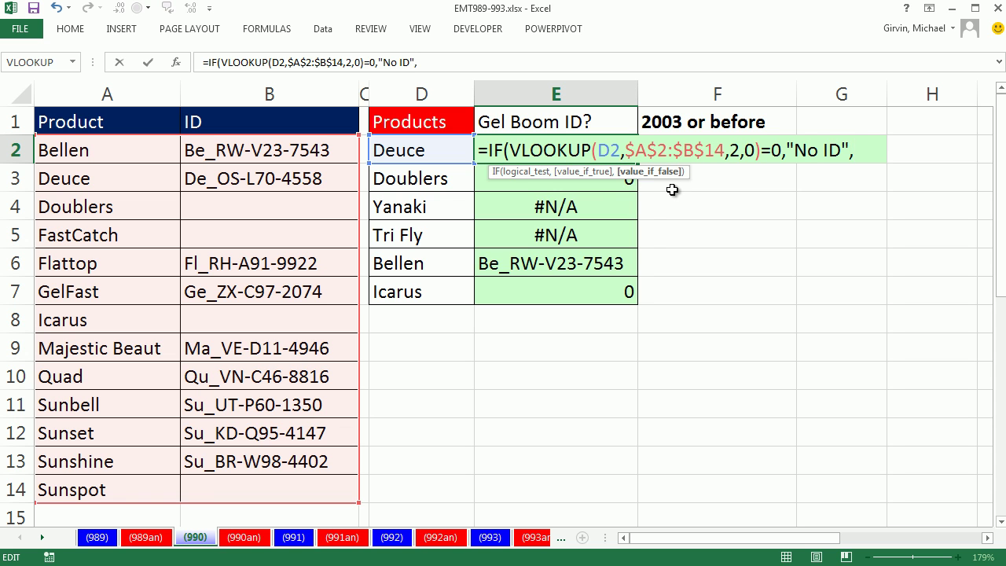
key("ctrl+v")
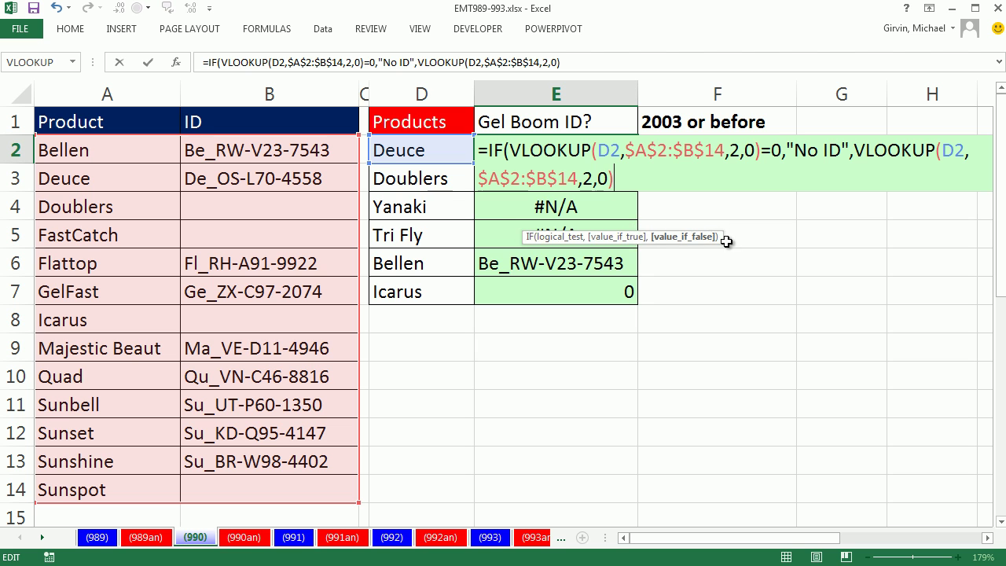
type(")")
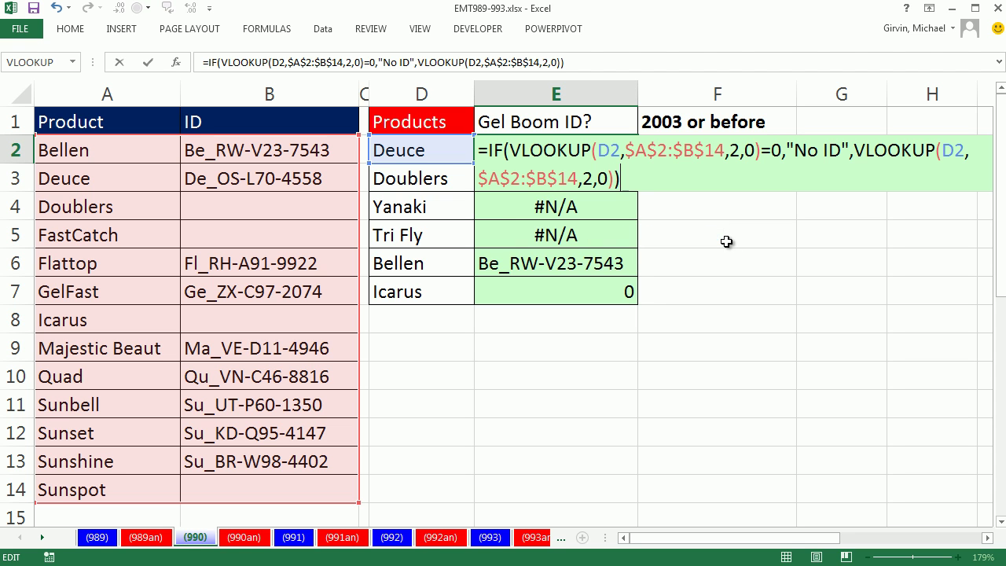
key("ctrl+Return")
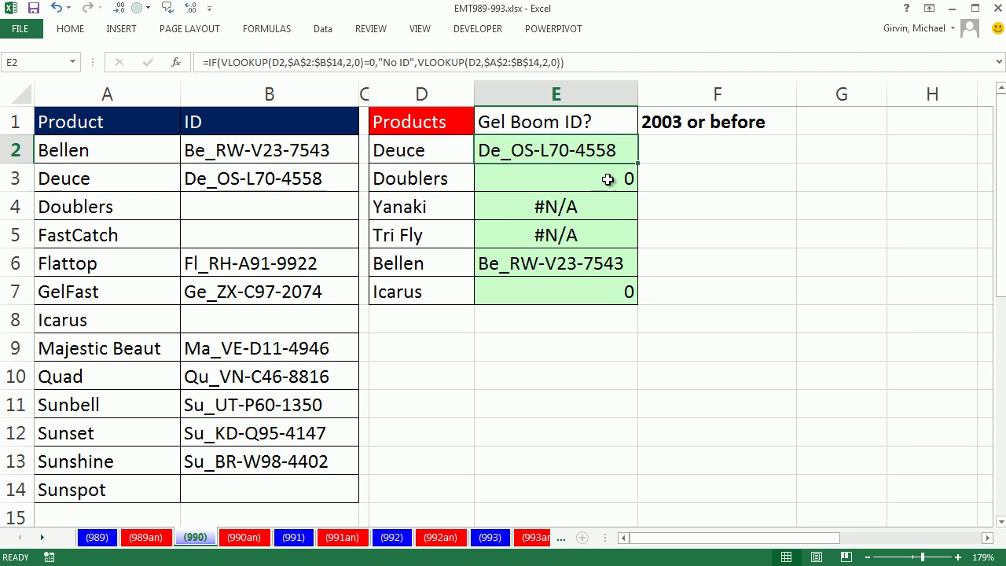
double_click(638, 164)
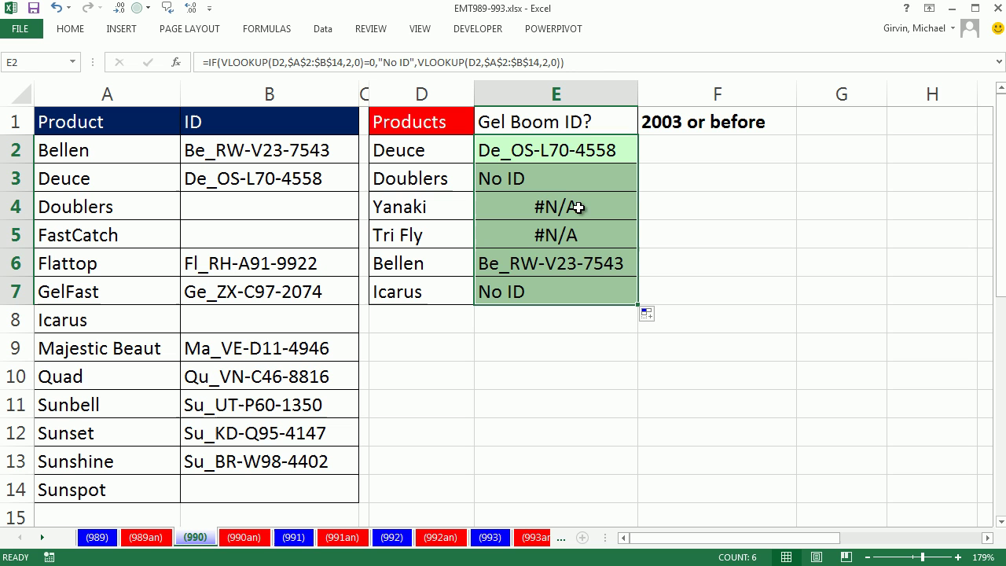
- Wrap E2's formula in IFERROR returning 'Not In List', fill it down to E7, and review it
double_click(541, 153)
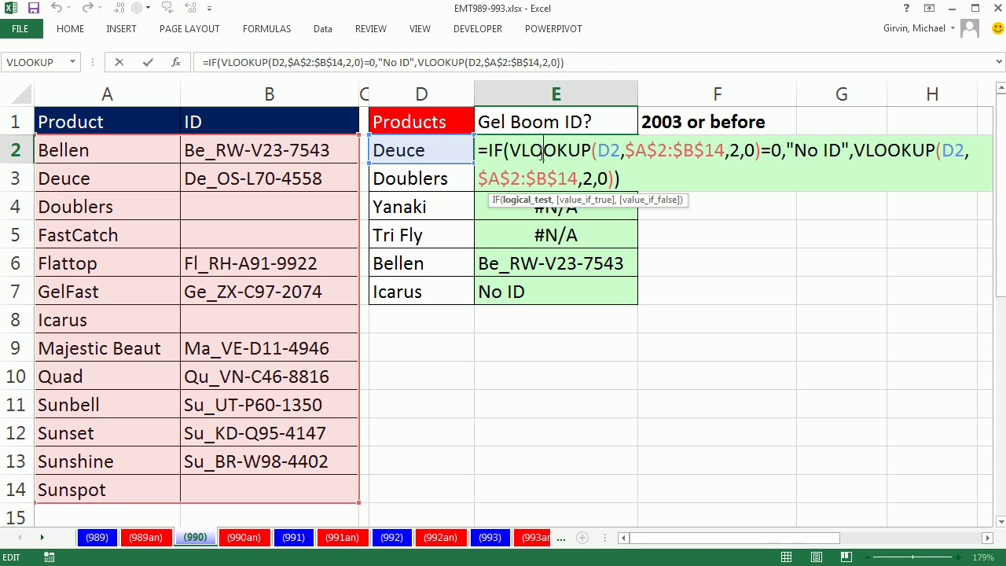
left_click(489, 153)
type("if")
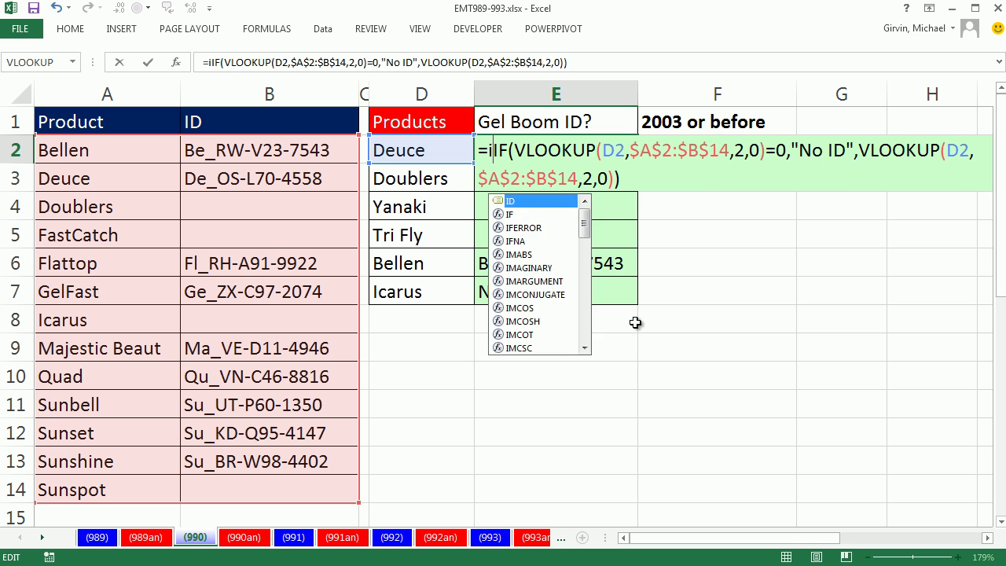
key("Down")
key("Tab")
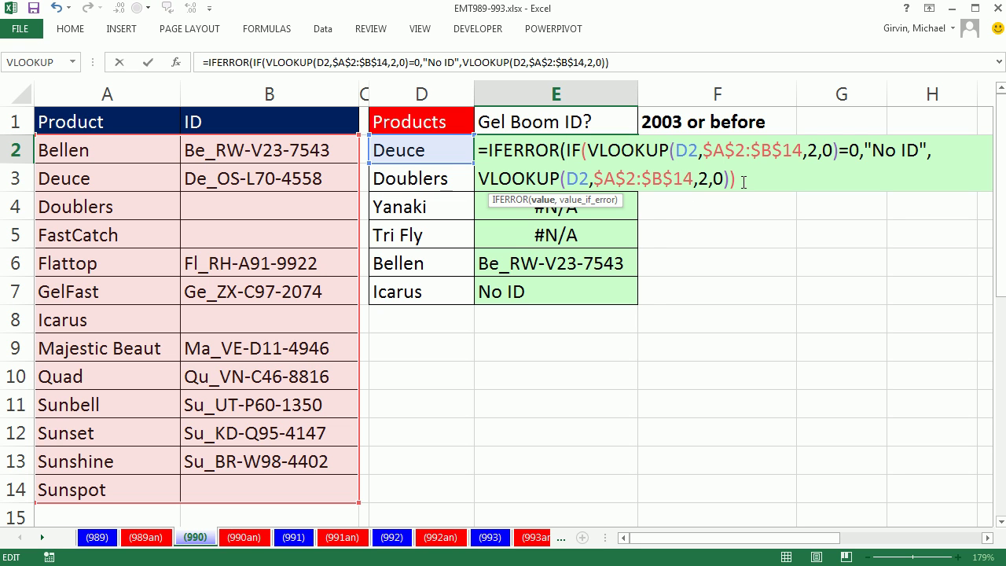
type(",")
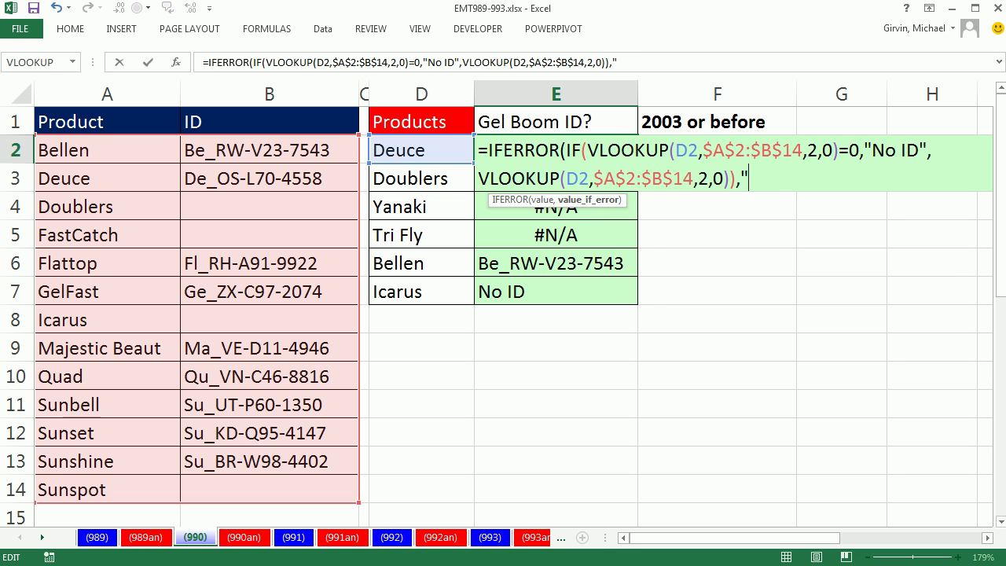
type("\"Not In L")
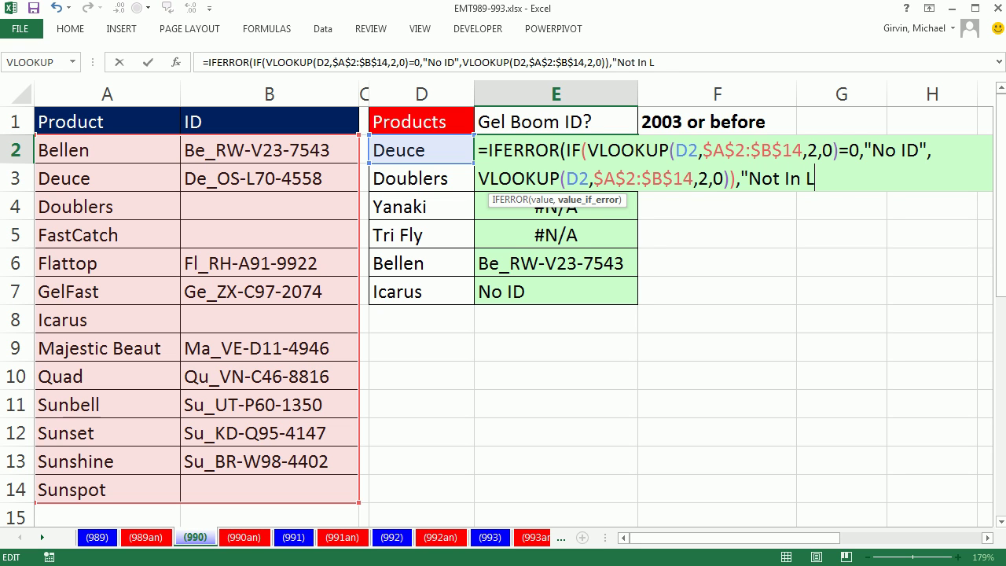
type("ist\")")
key("ctrl+Return")
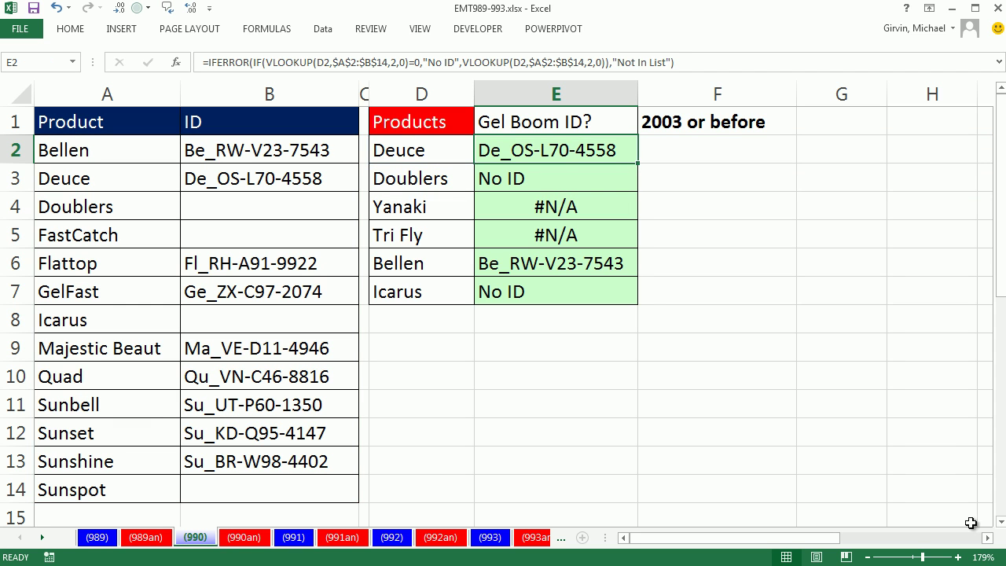
double_click(637, 165)
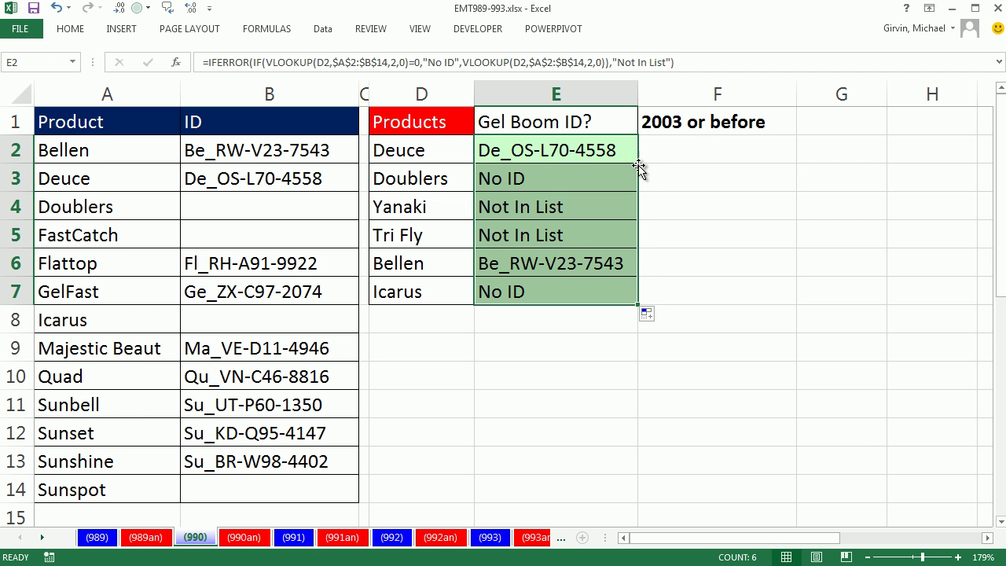
double_click(562, 161)
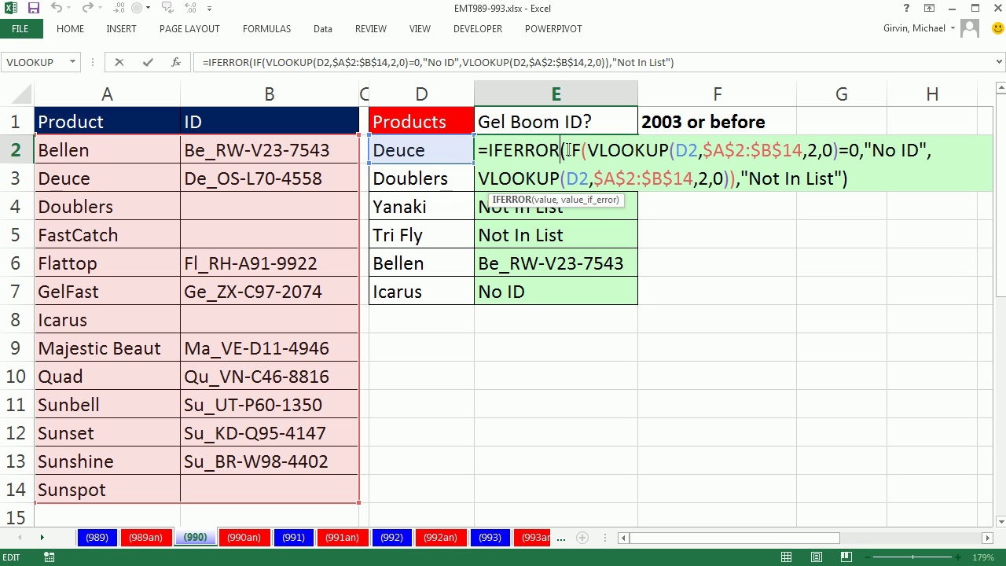
left_click_drag(567, 150, 736, 179)
key("ctrl+c")
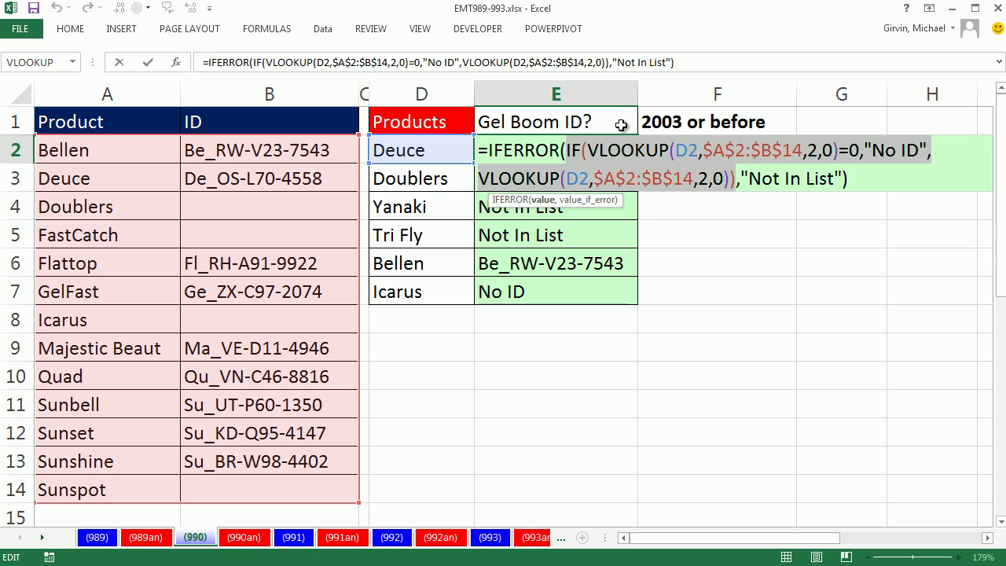
left_click(529, 151)
key("ctrl+Return")
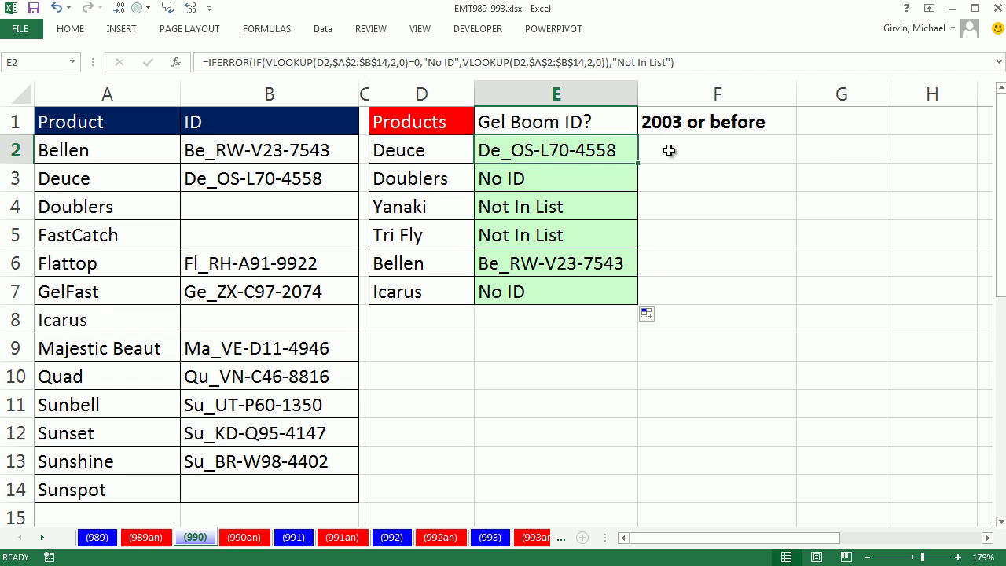
left_click(668, 151)
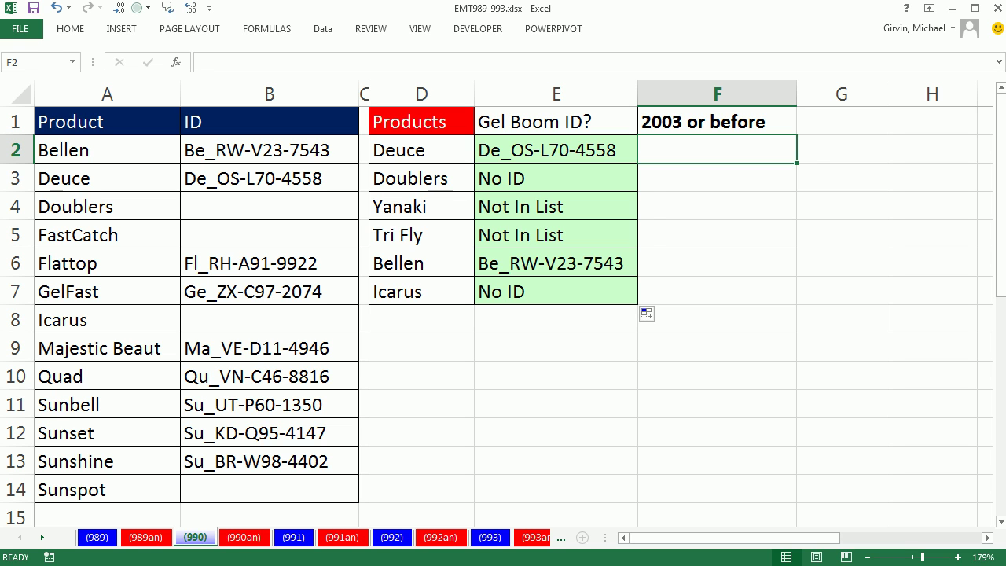
- Begin F2 with =IF(ISNA( and paste the earlier No ID formula after it
type("=if")
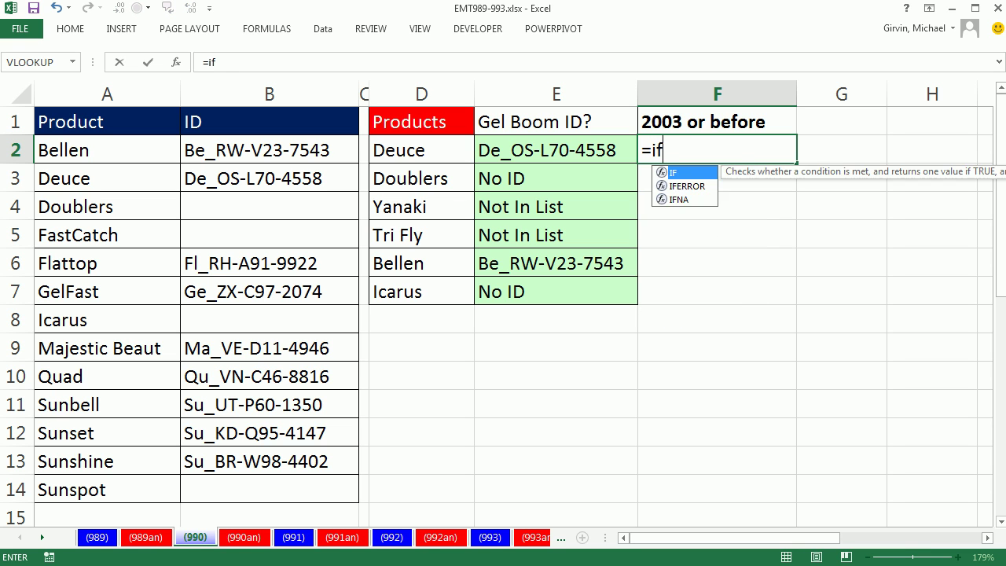
key("Tab")
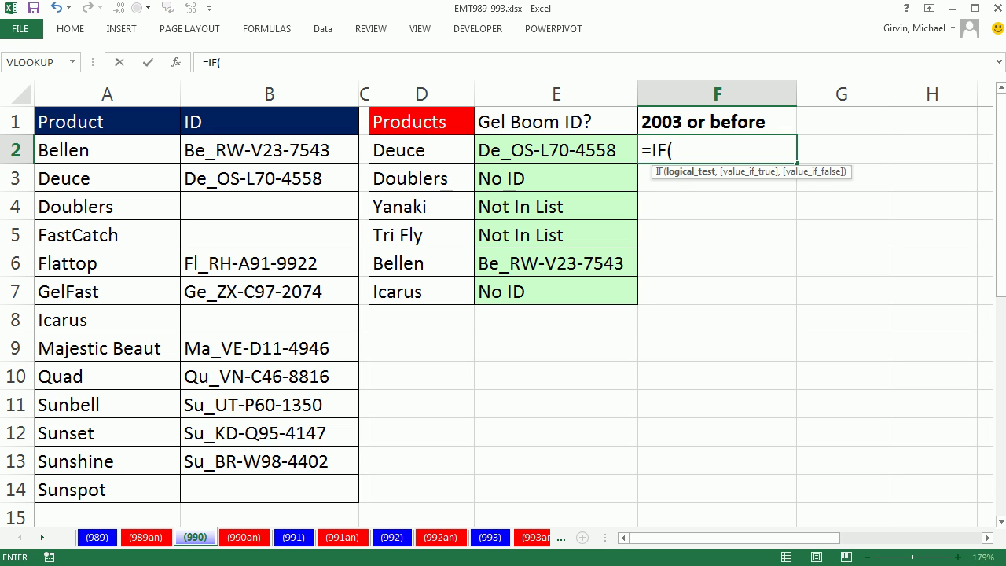
type("is")
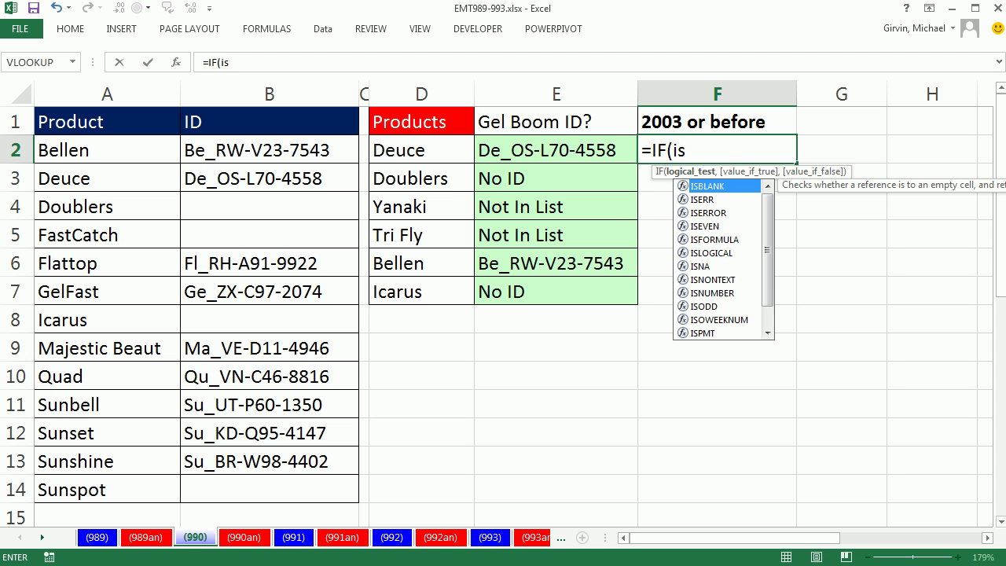
type("n")
key("Tab")
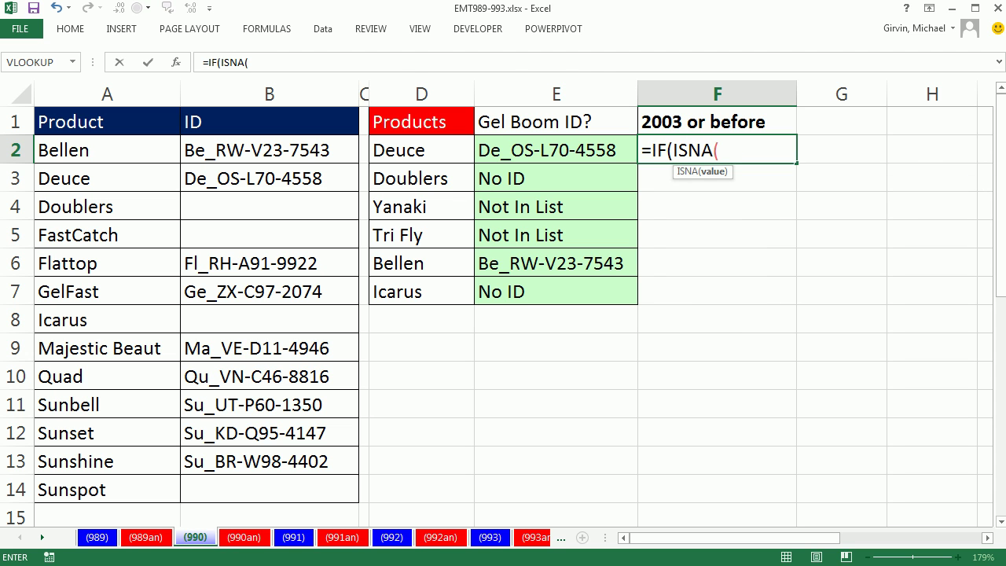
key("ctrl+v")
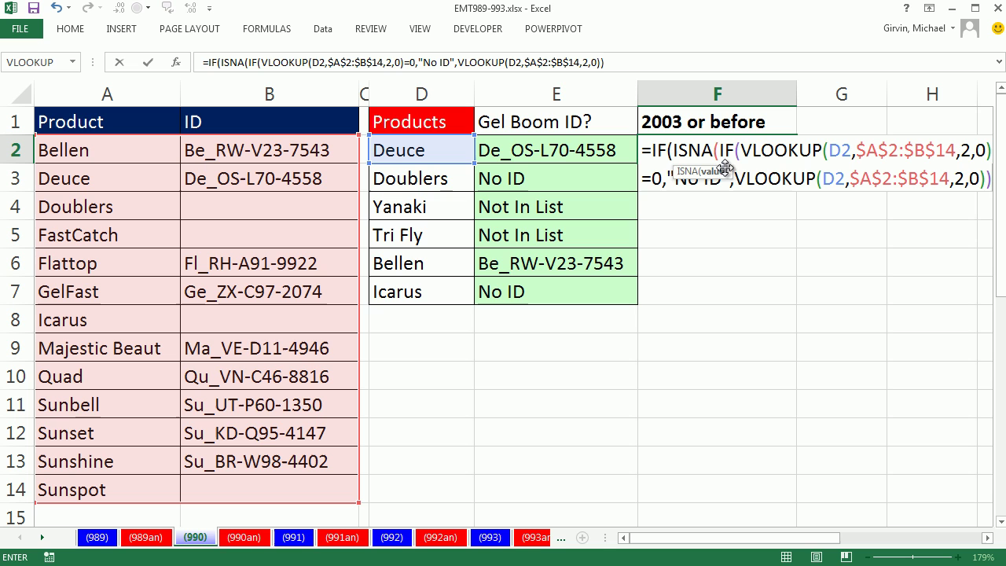
- Make ISNA test VLOOKUP(D2,$A$2:$B$14,2,0), closing it, with the No ID IF on a new line
left_click_drag(729, 172, 759, 273)
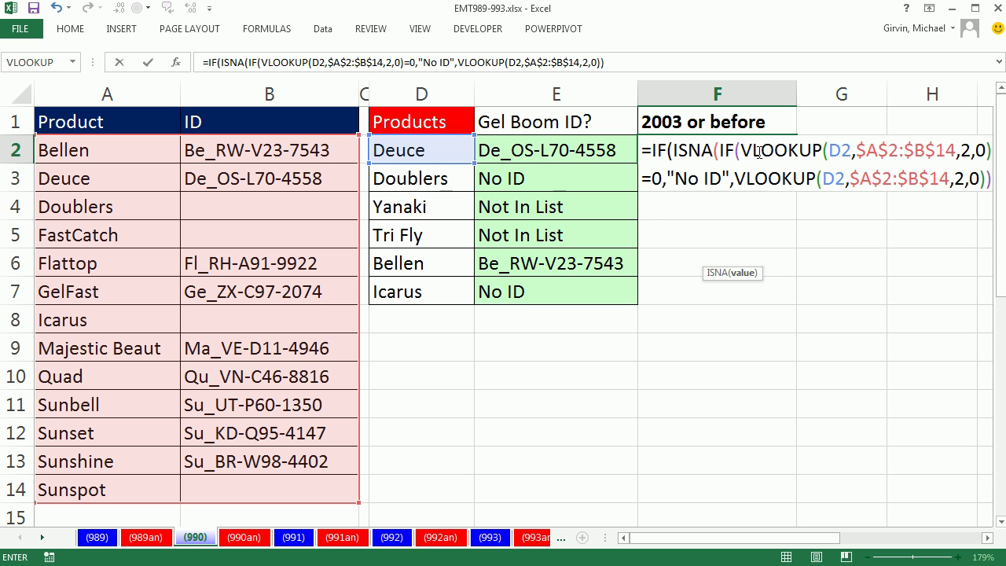
left_click_drag(742, 151, 998, 154)
key("ctrl+c")
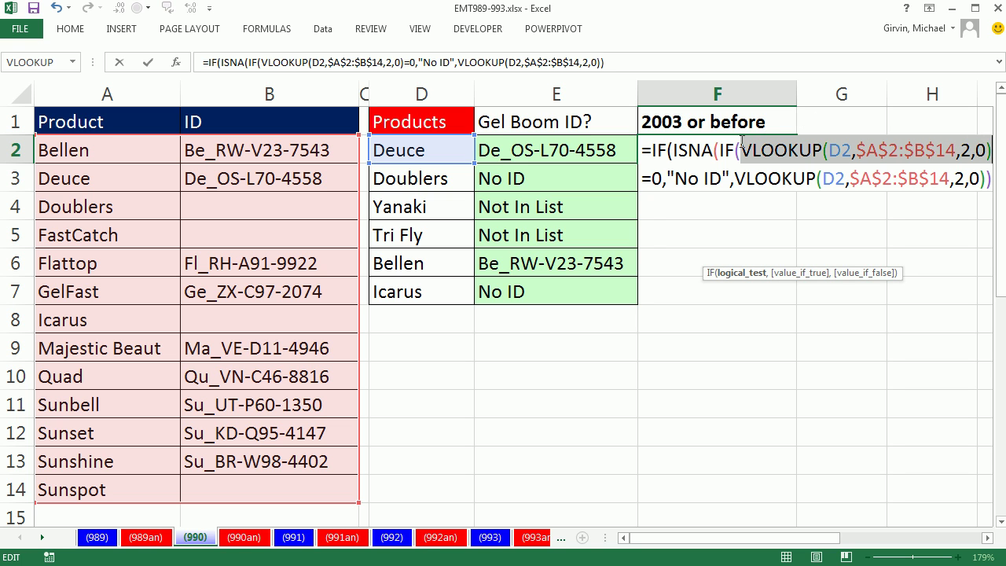
left_click(717, 149)
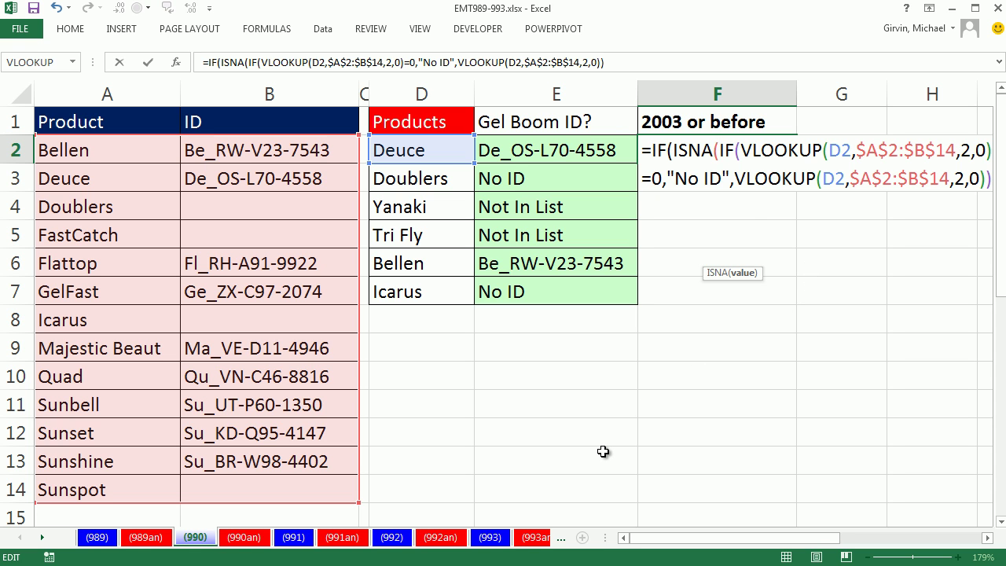
key("ctrl+v")
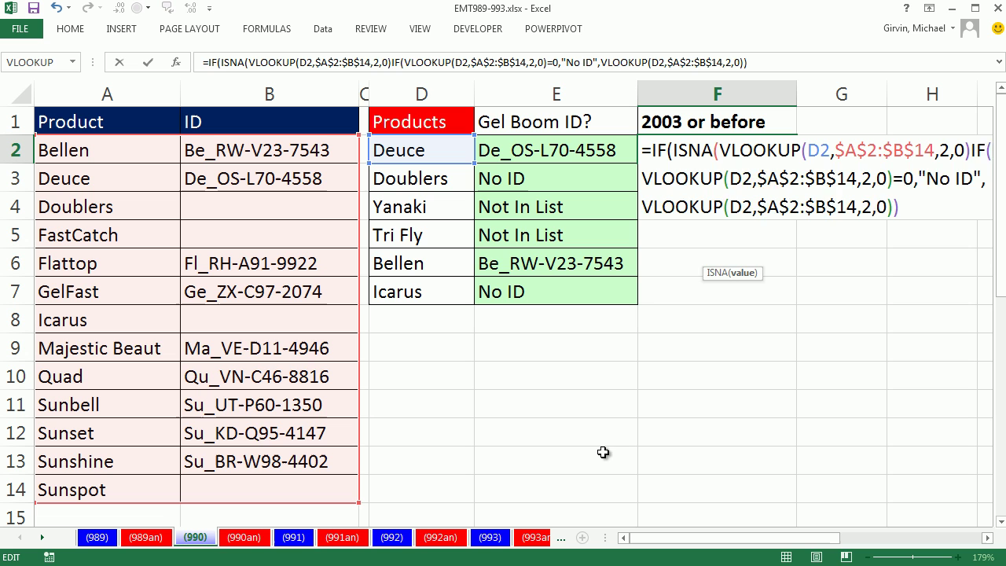
type(")")
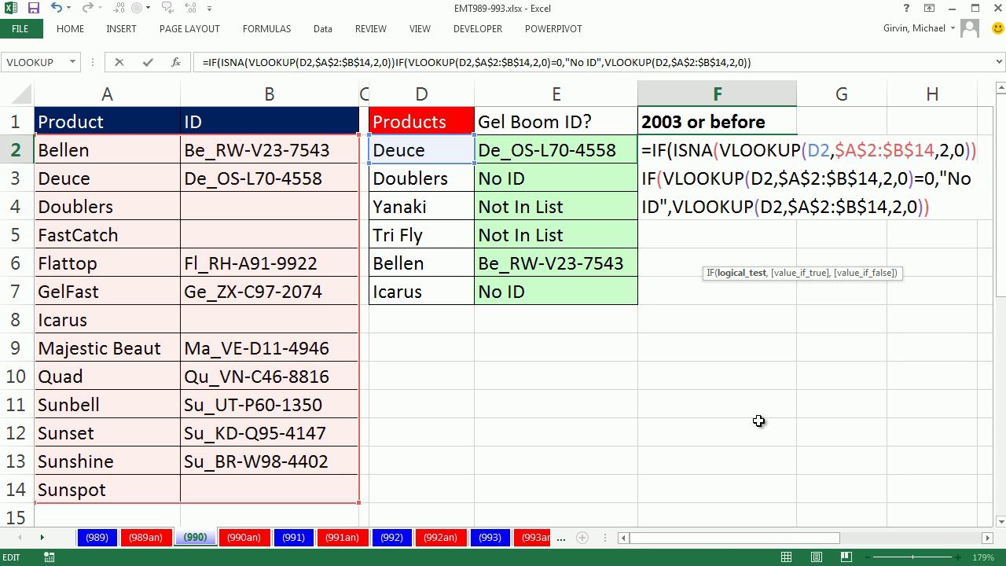
key("alt+Return")
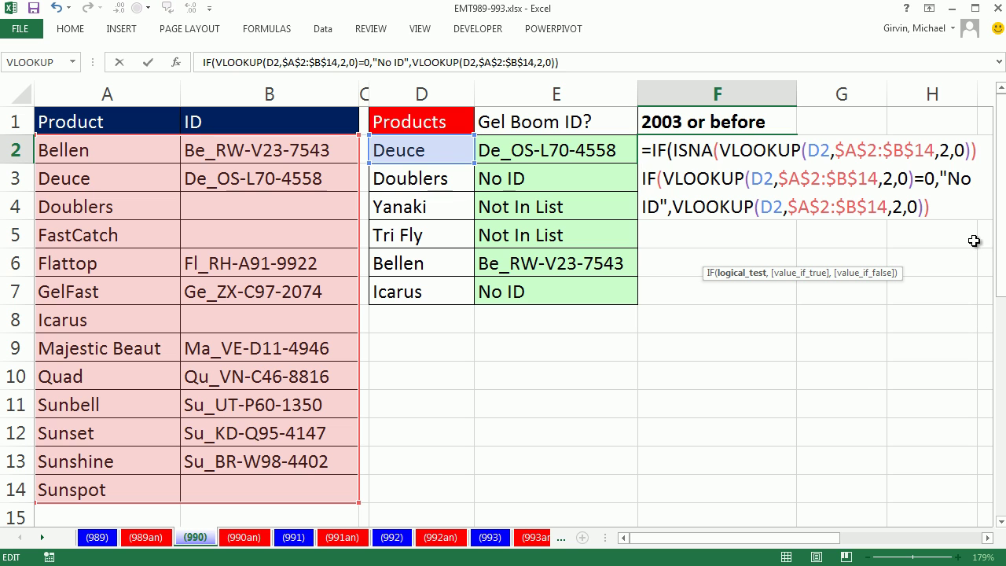
key("BackSpace")
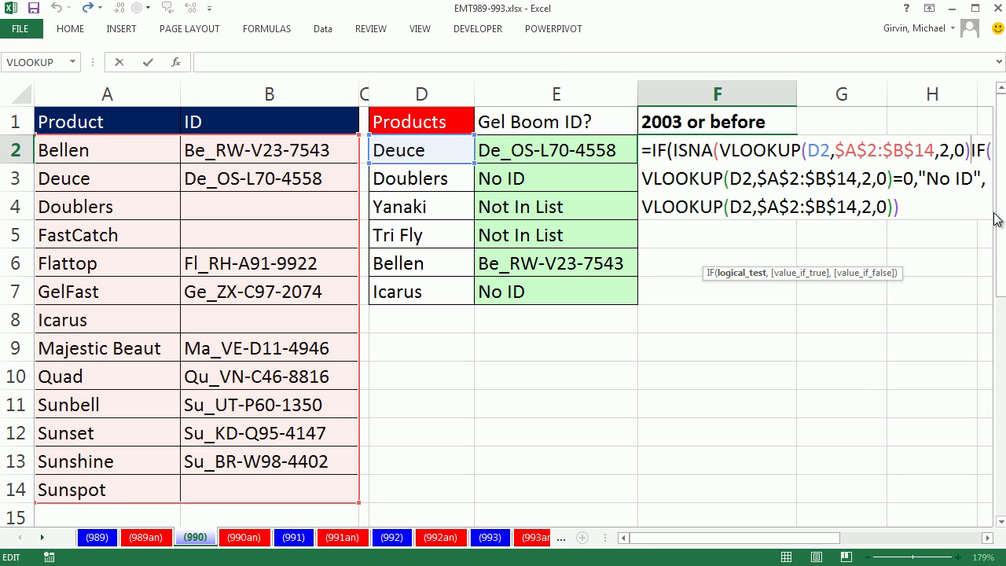
key("alt+Return")
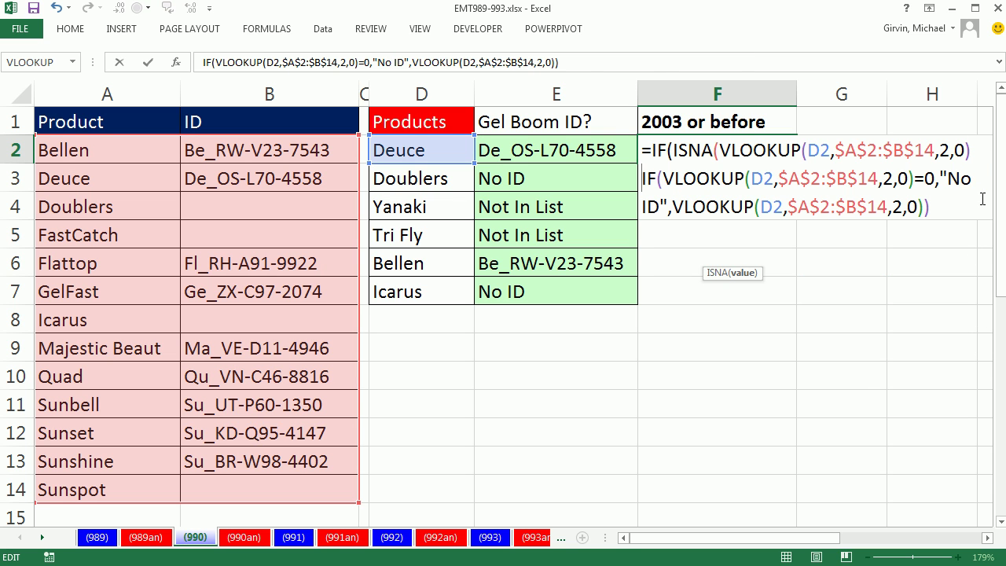
left_click(674, 152)
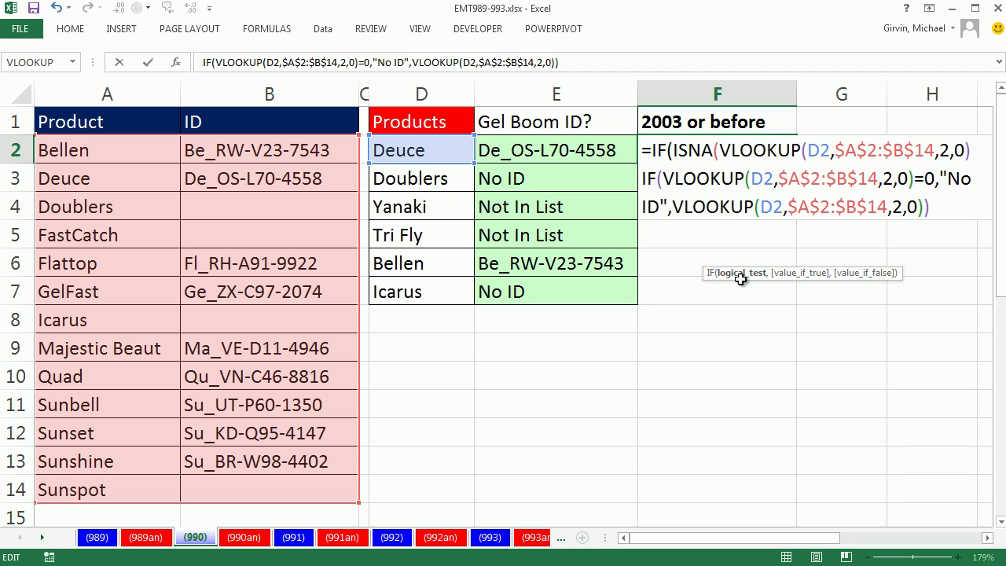
left_click(974, 151)
type(")")
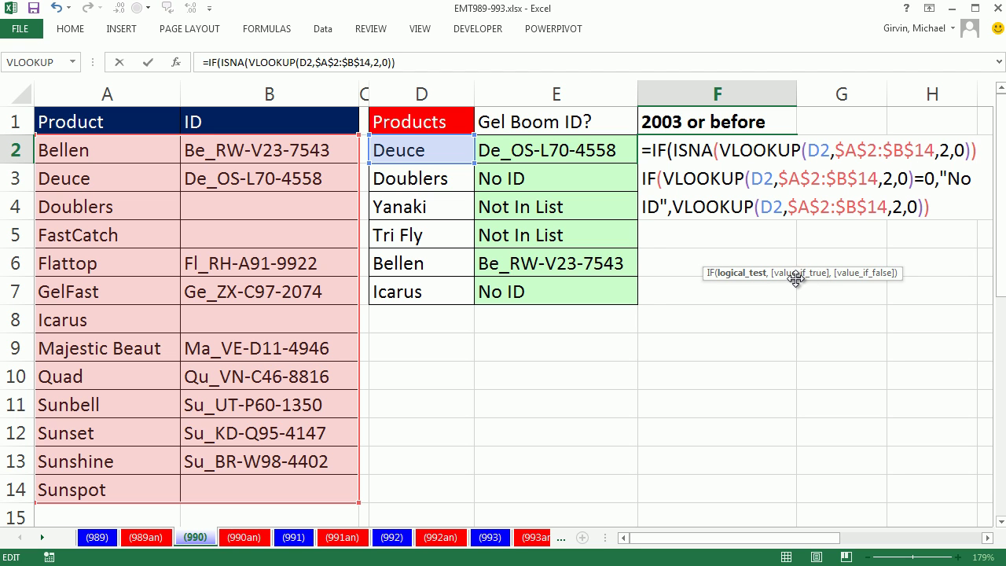
- Add 'Not In List' as the ISNA result, close the IF, and commit F2, returning De_OS-L70-4558
type(",")
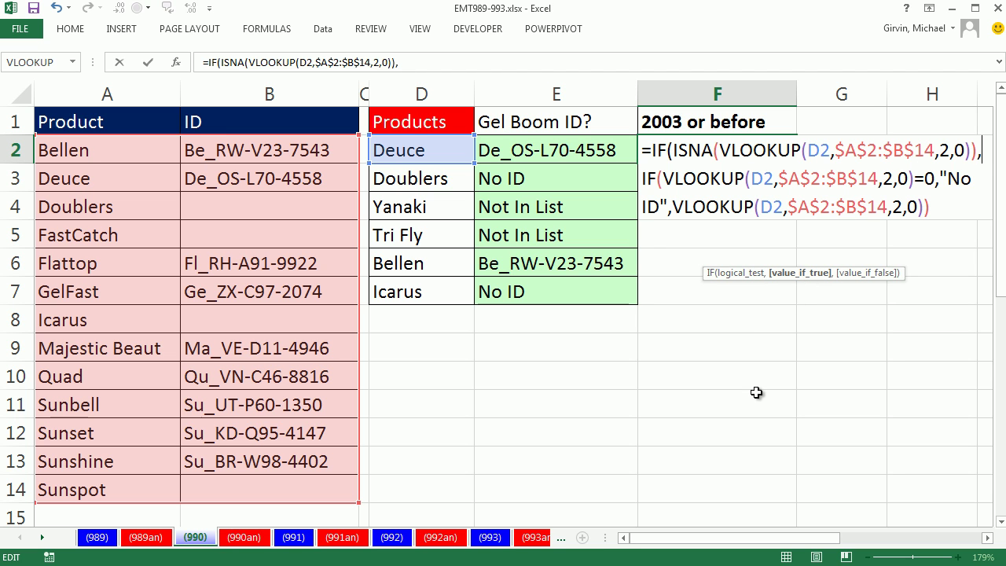
type("\"N")
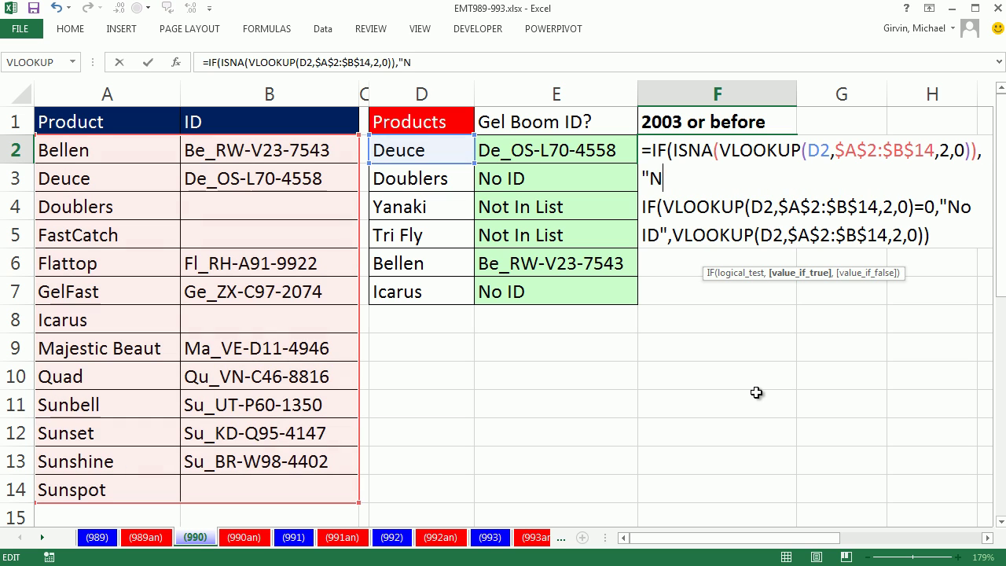
type("ot In Lis")
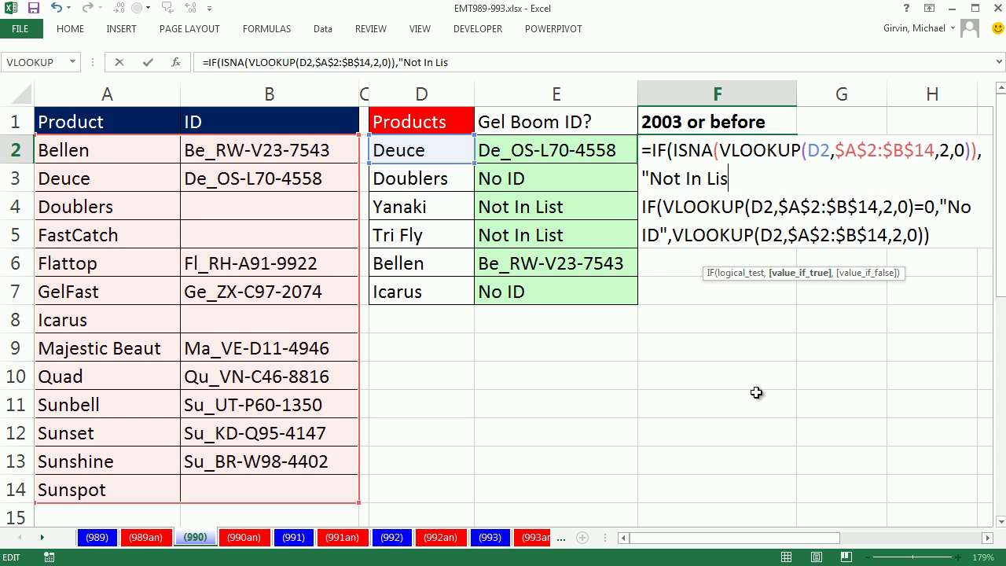
type("t\"")
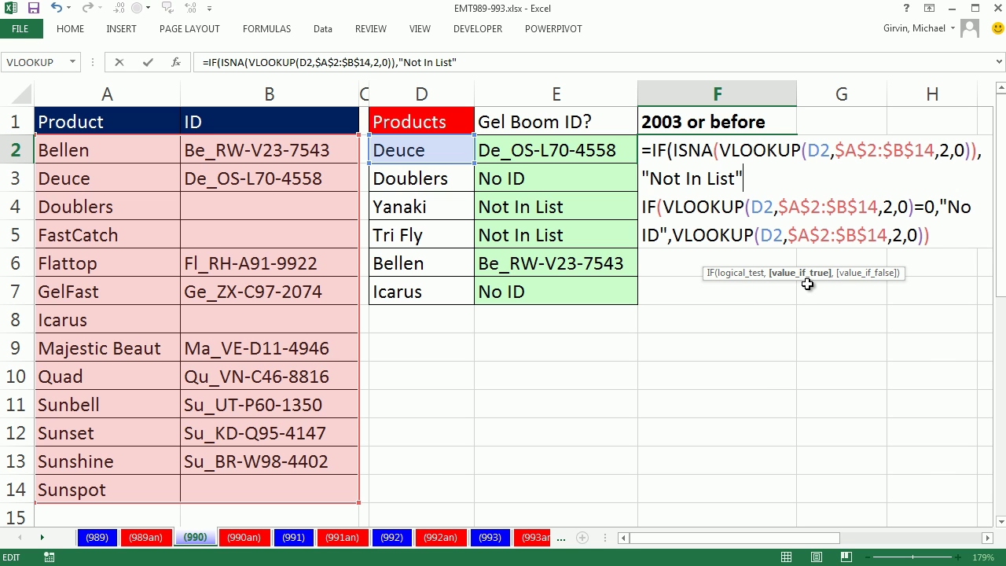
type(",")
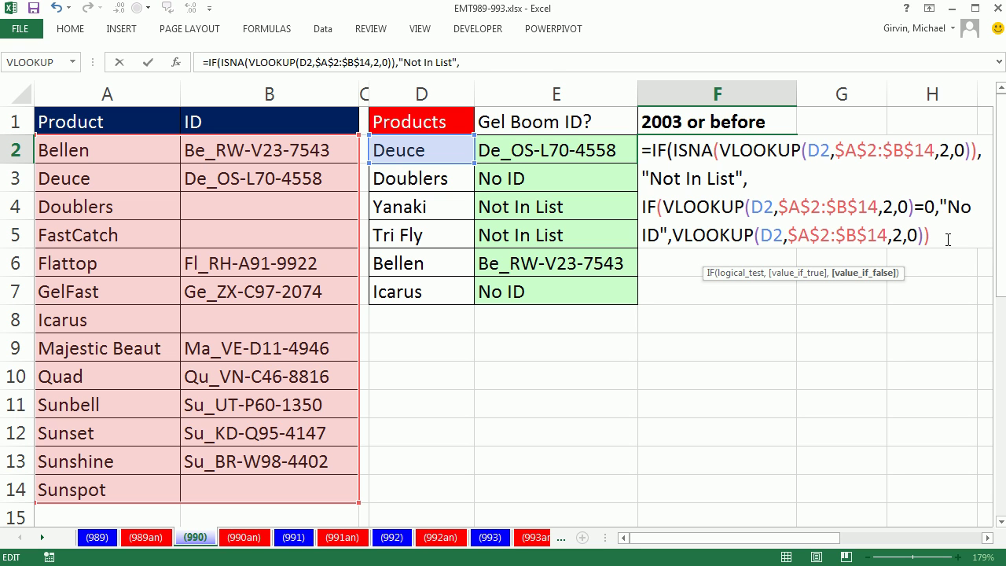
type(")")
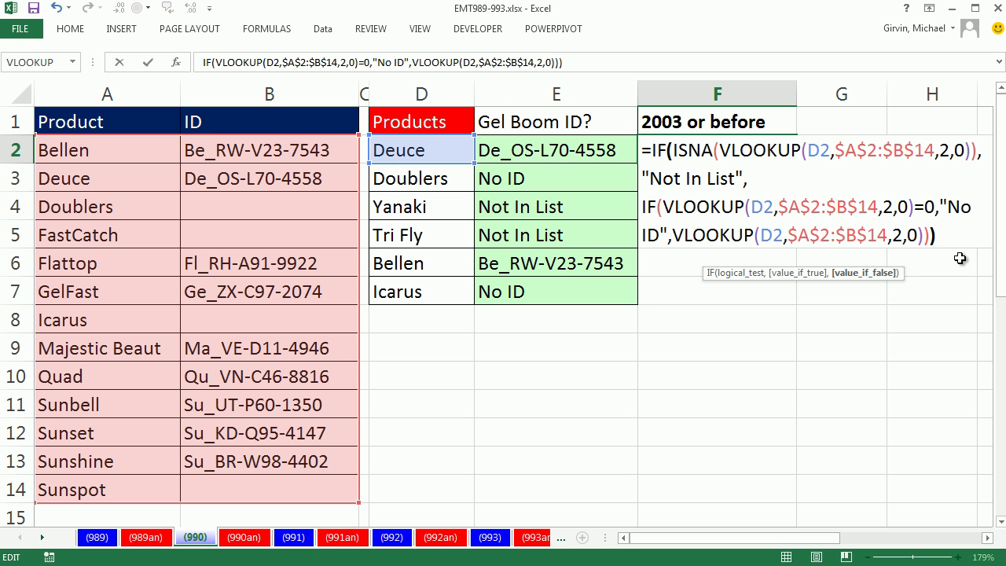
key("ctrl+Return")
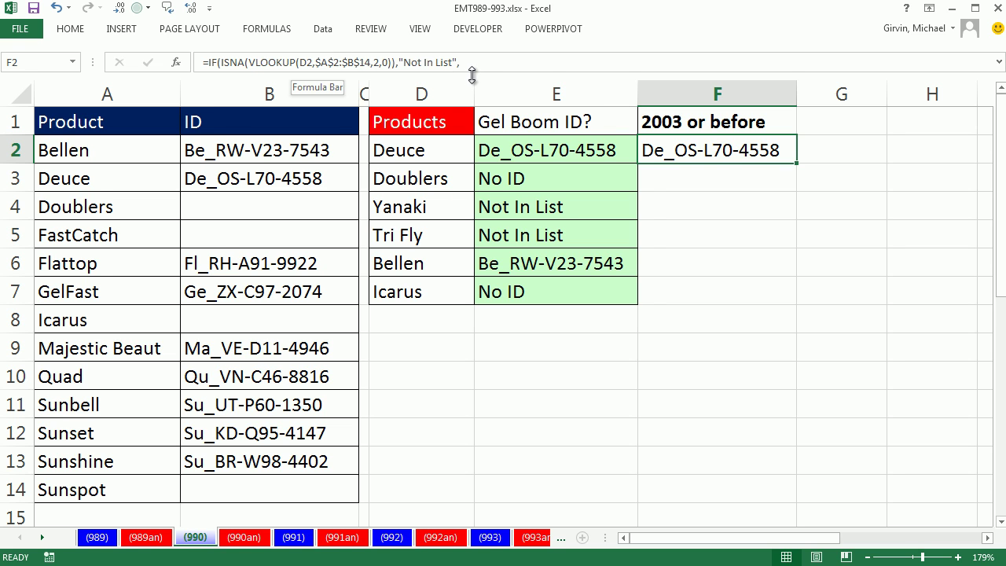
- Review the two-line F2 formula, re-enter it, and fill it down to F7
left_click_drag(471, 74, 466, 145)
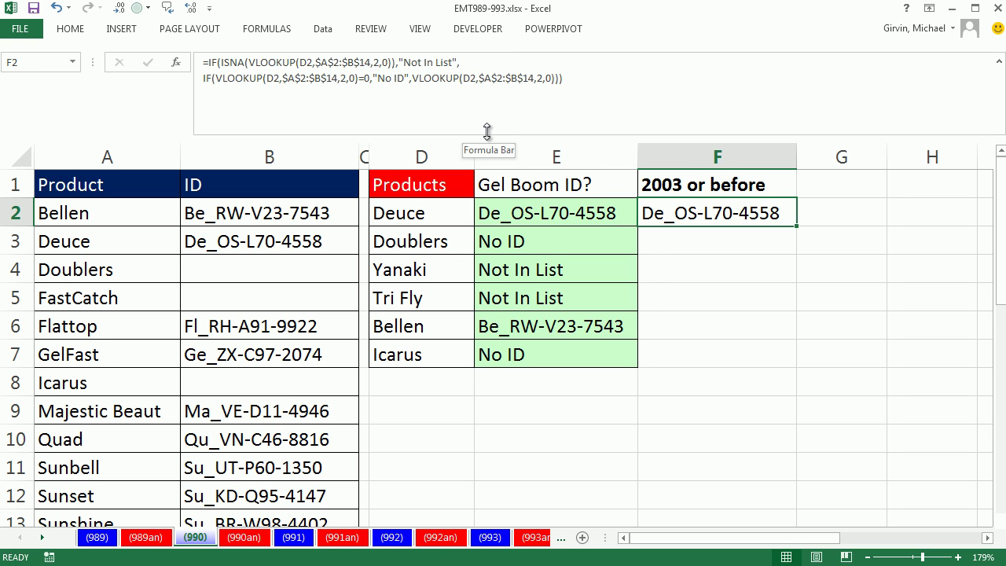
left_click_drag(484, 134, 483, 68)
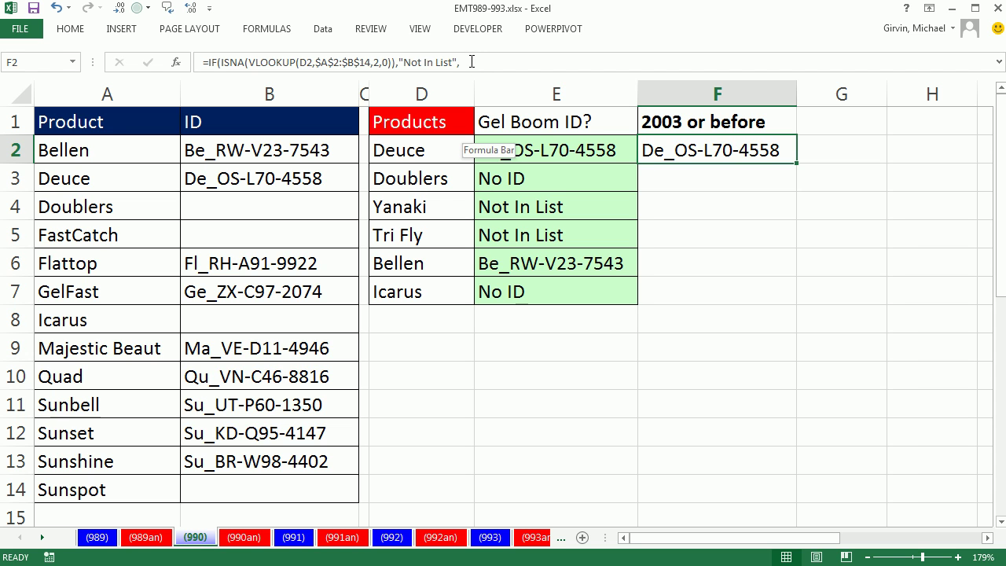
left_click(471, 61)
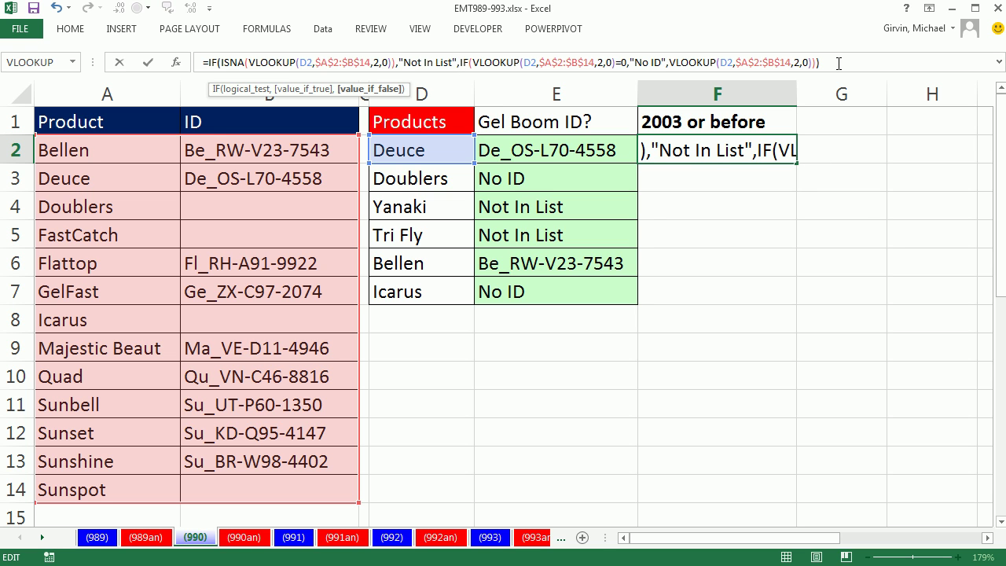
key("ctrl+Return")
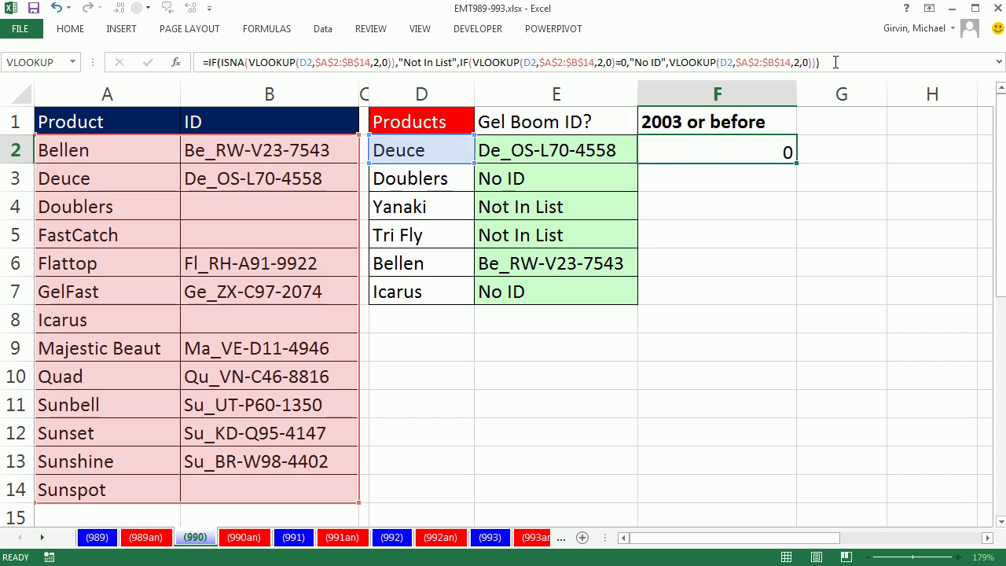
double_click(795, 162)
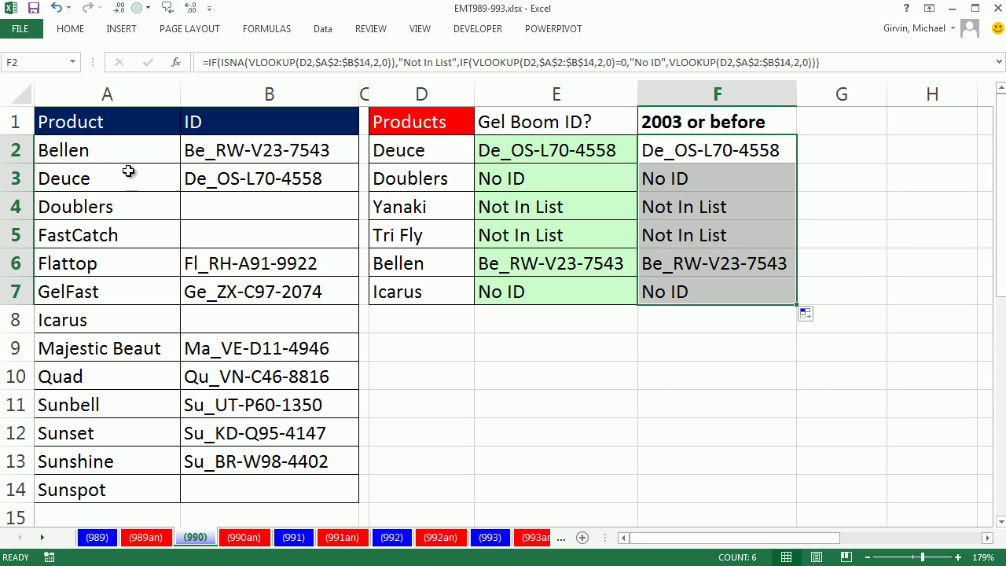
- In the second table, delete 'No ID' from B19, B20, B23 and B29
left_click_drag(66, 150, 271, 486)
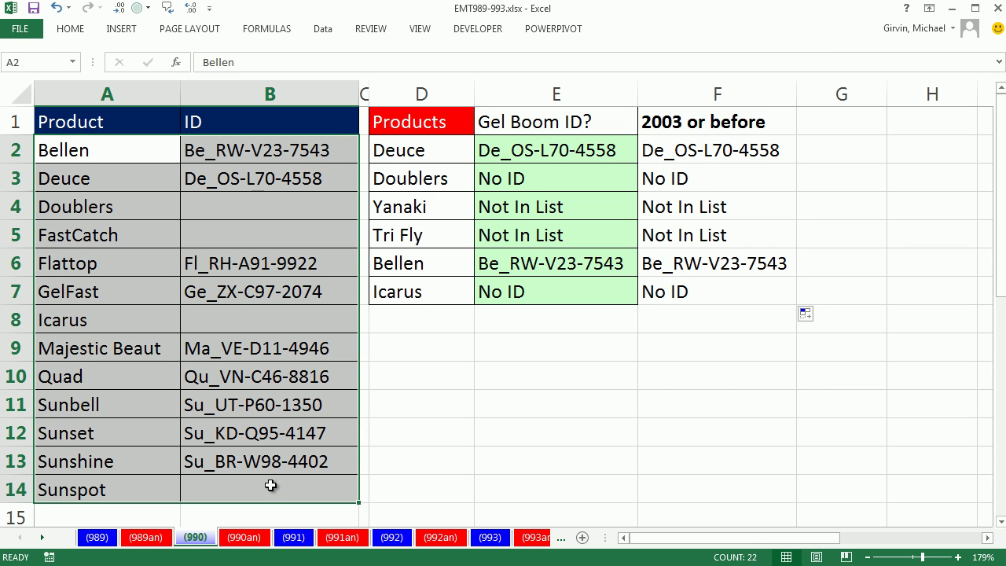
left_click(240, 205)
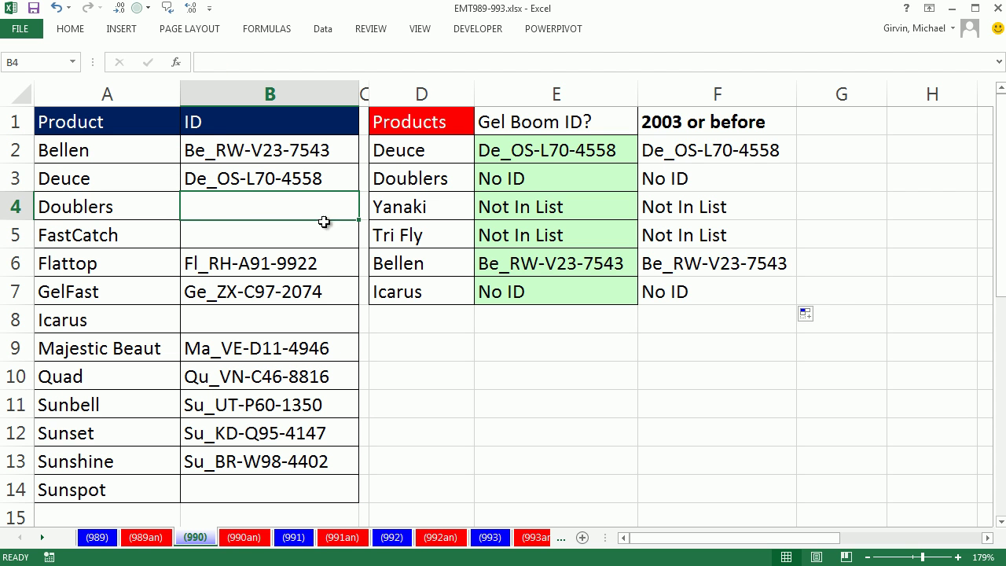
scroll(440, 358, "down", 5)
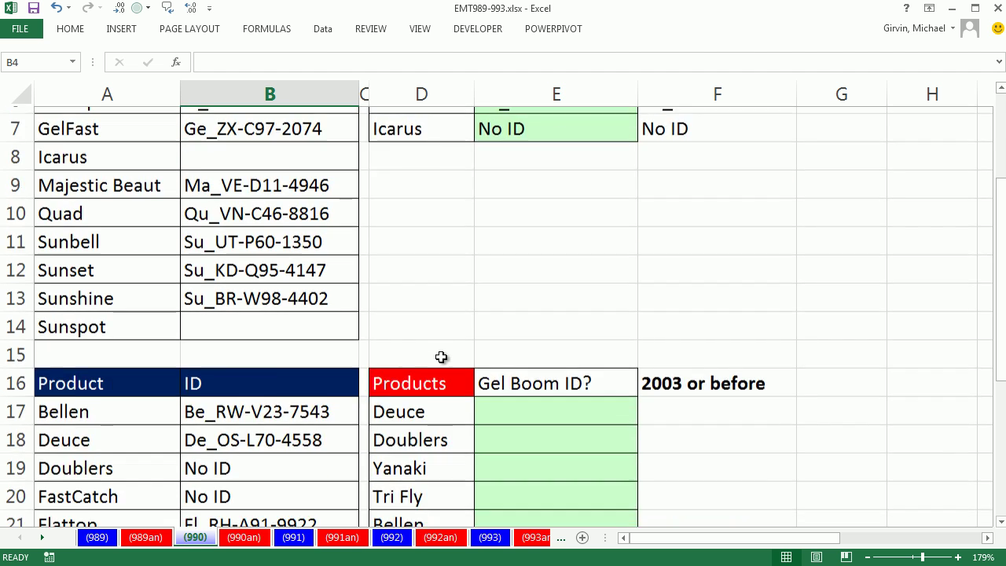
scroll(441, 357, "down", 1)
left_click_drag(267, 210, 266, 227)
key("Delete")
left_click(235, 322)
key("Delete")
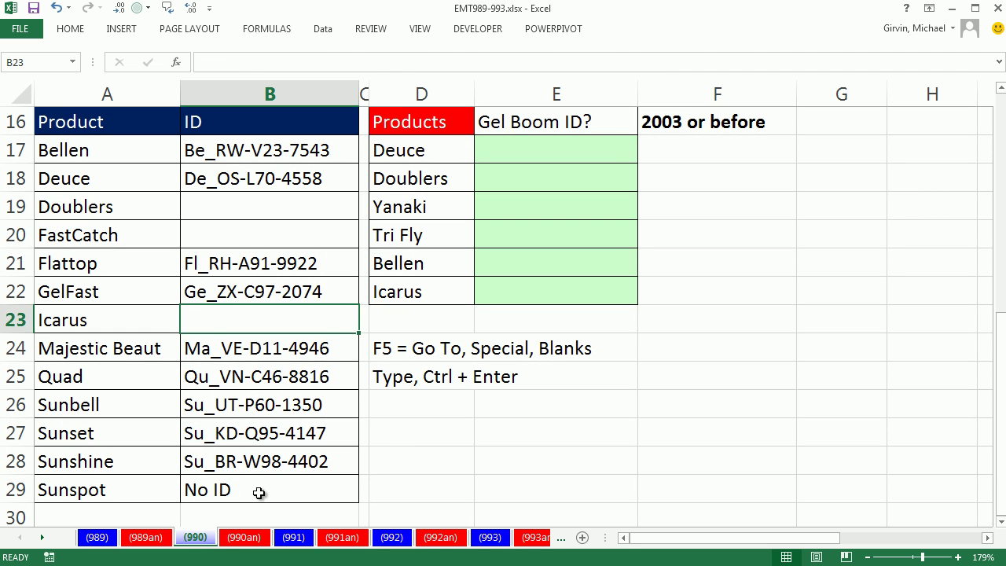
left_click(260, 491)
key("Delete")
left_click(578, 458)
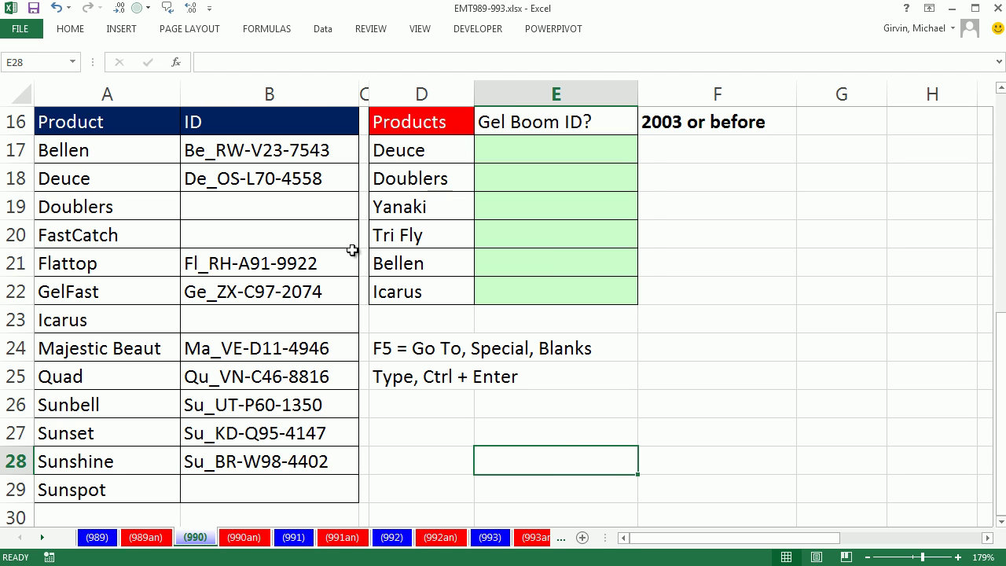
- Confirm B19 and B20 are empty and select the ID cells B17:B29
left_click(303, 209)
left_click(299, 228)
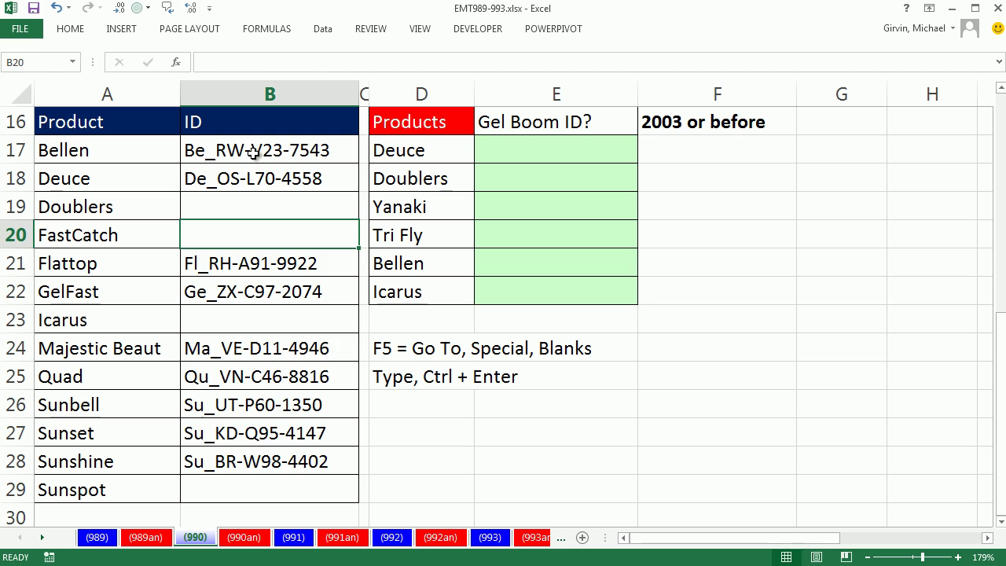
left_click_drag(253, 152, 257, 490)
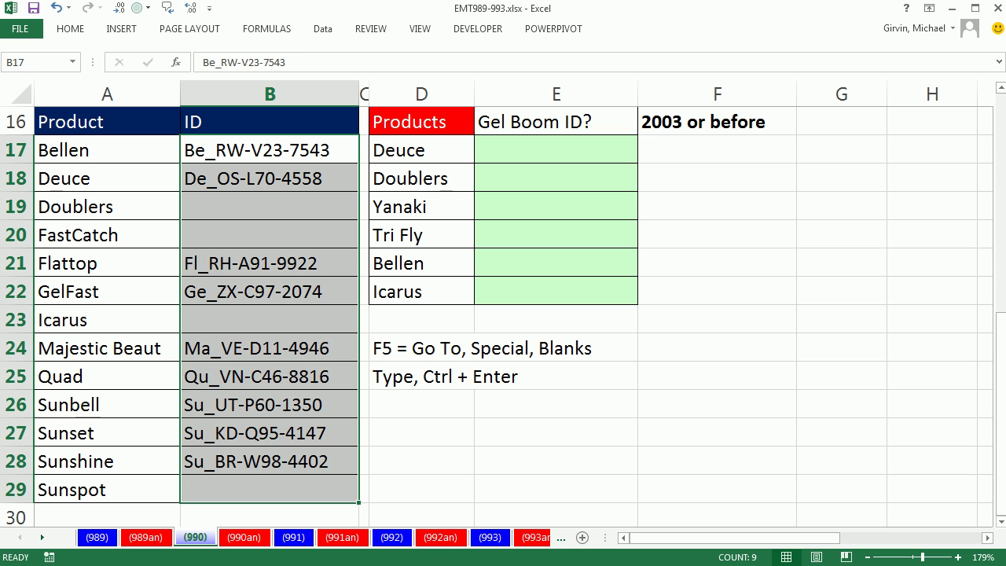
- Select only the blank cells in B17:B29 via Go To Special and fill them all with 'No ID'
key("F5")
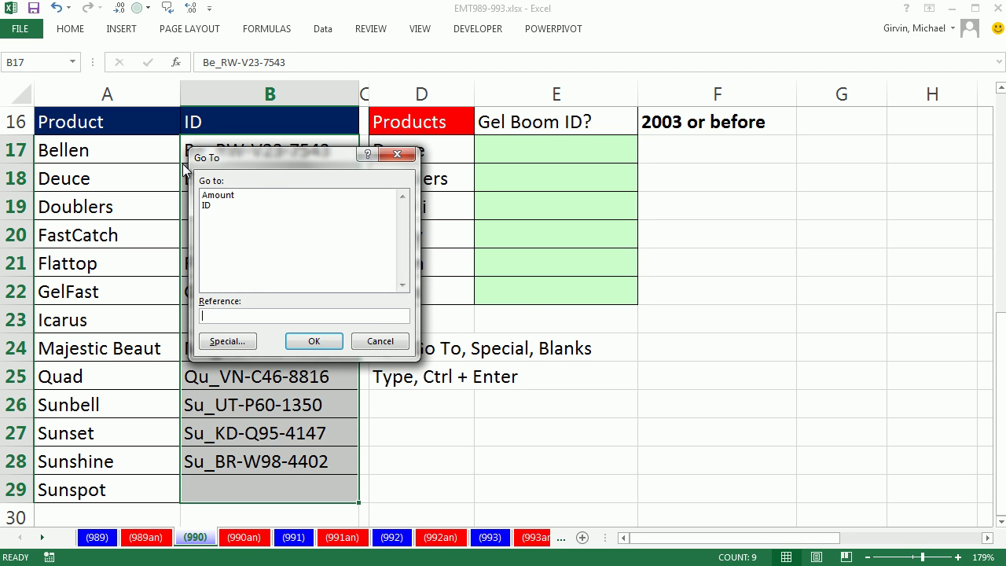
left_click(227, 340)
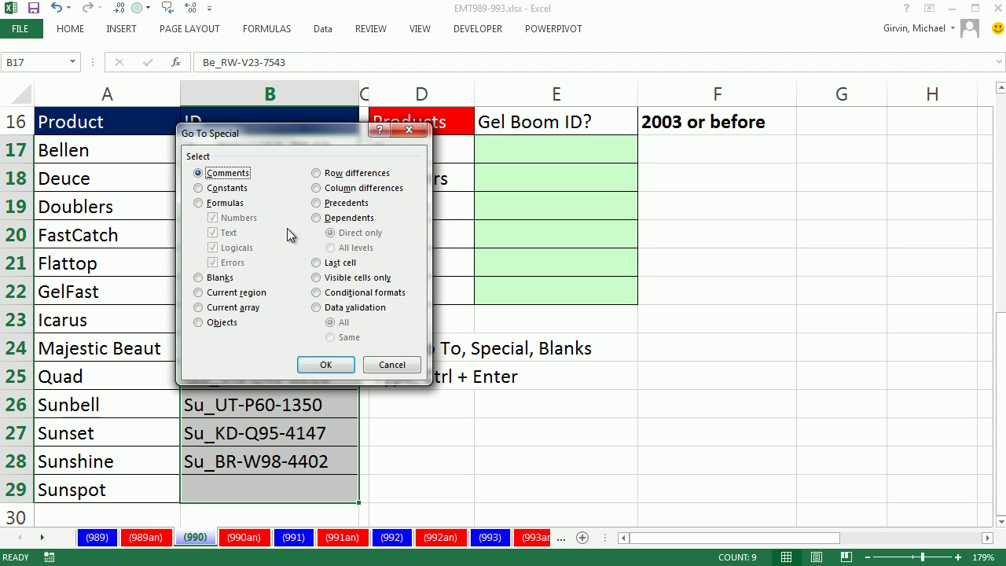
left_click(198, 277)
left_click(325, 365)
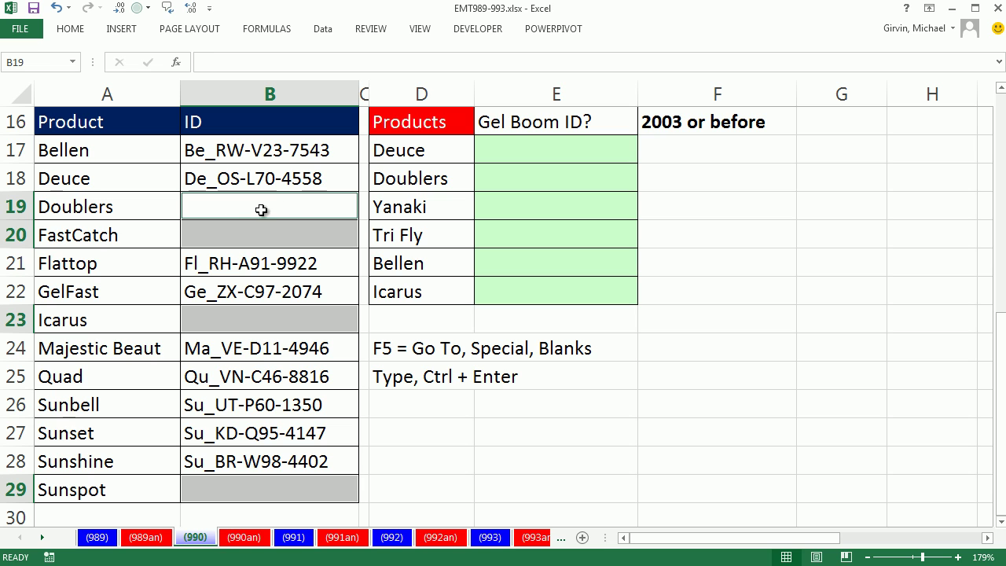
type("N")
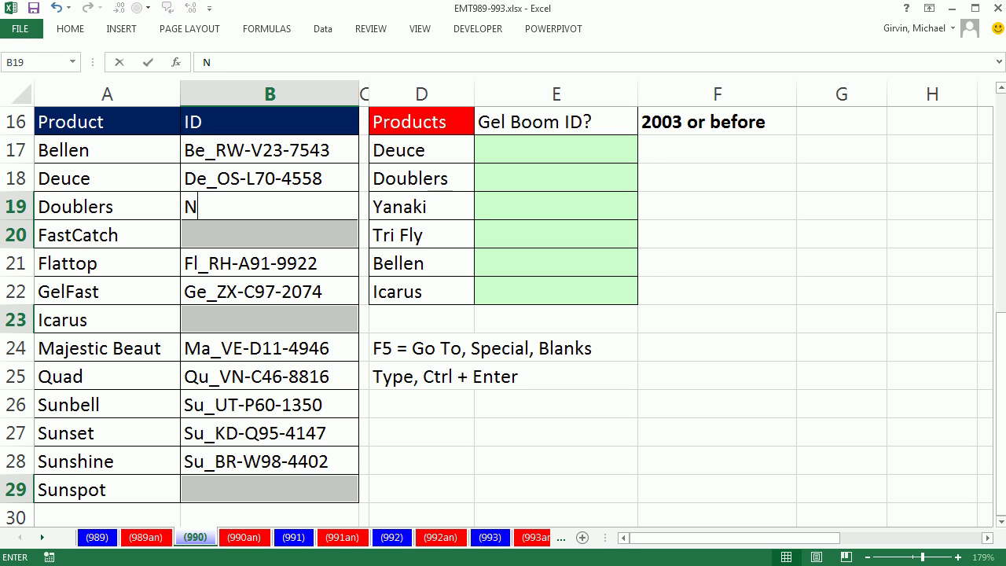
type("o ID")
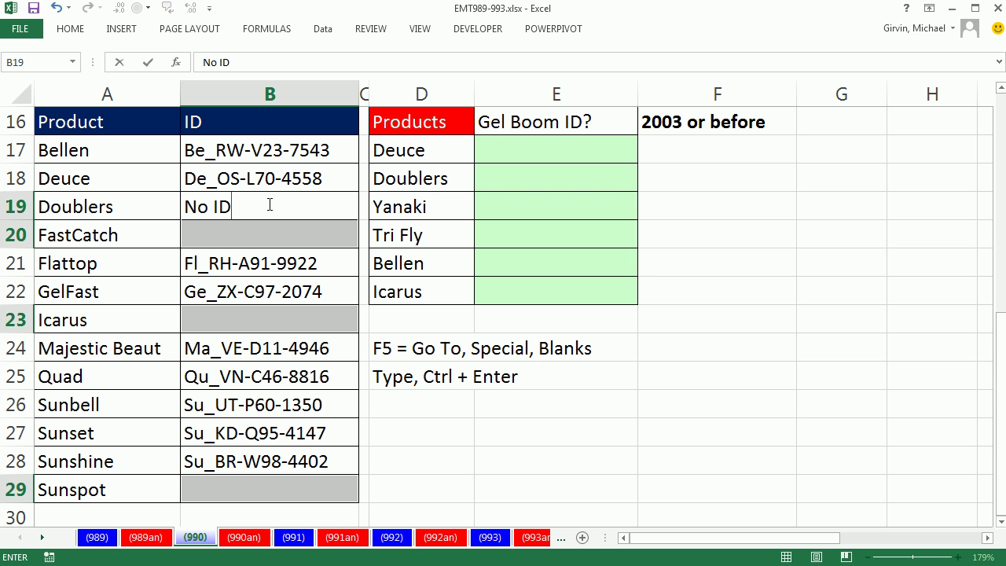
key("ctrl+Return")
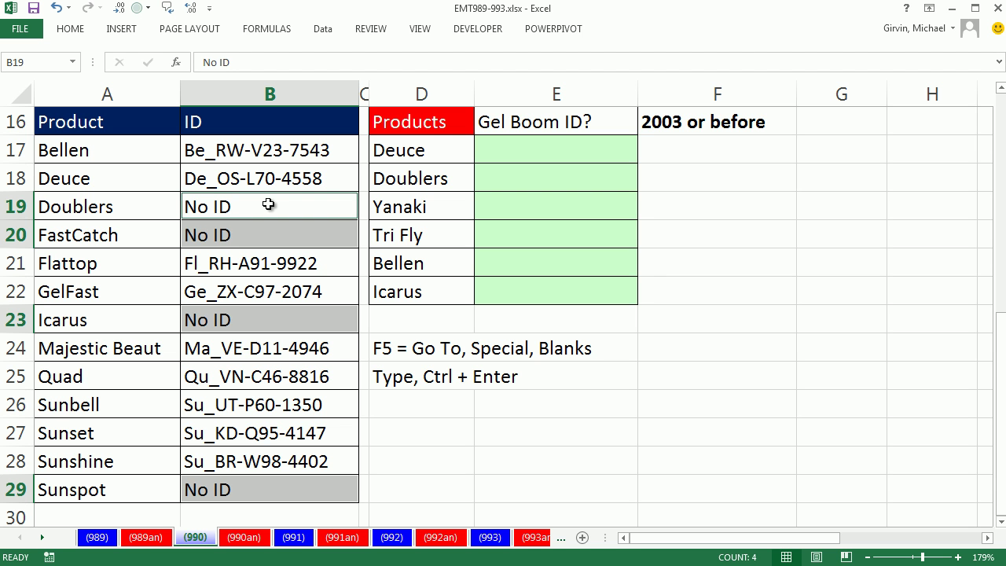
- Enter an exact-match VLOOKUP of D17 against the locked A17:B29 table in E17, fill to E22, and select E17:E22
left_click(591, 143)
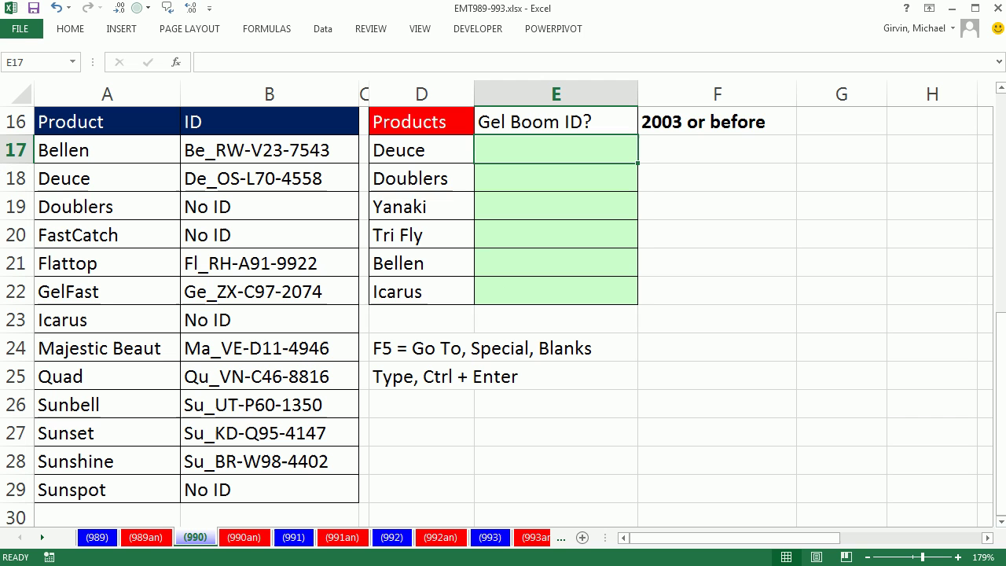
type("=VLOOKUP(")
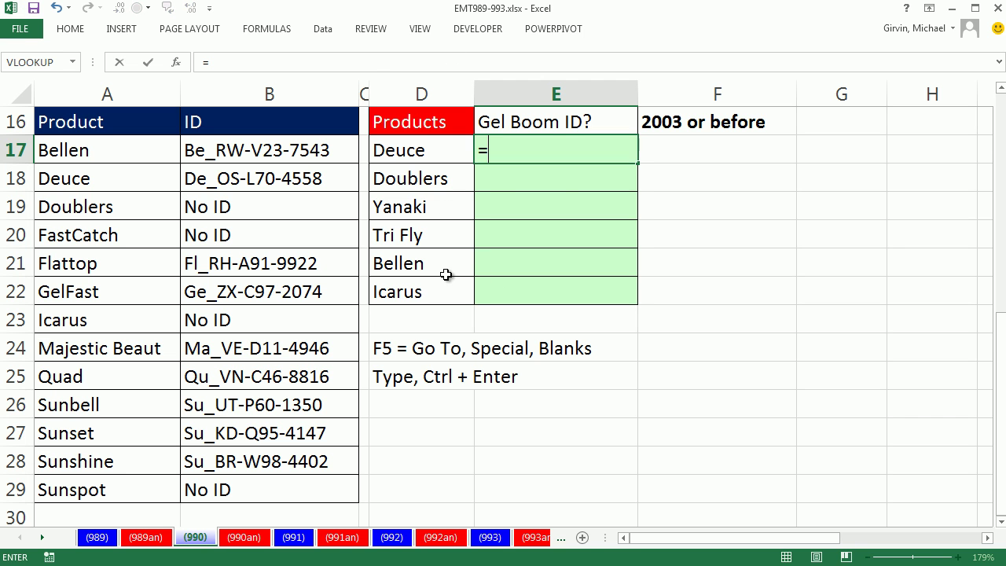
left_click(421, 150)
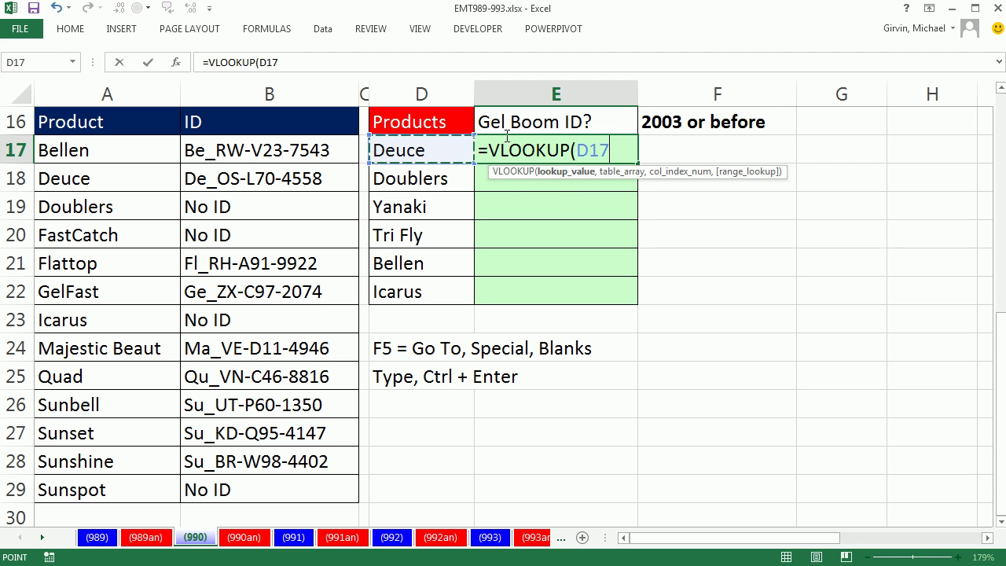
type(",")
left_click_drag(73, 157, 253, 491)
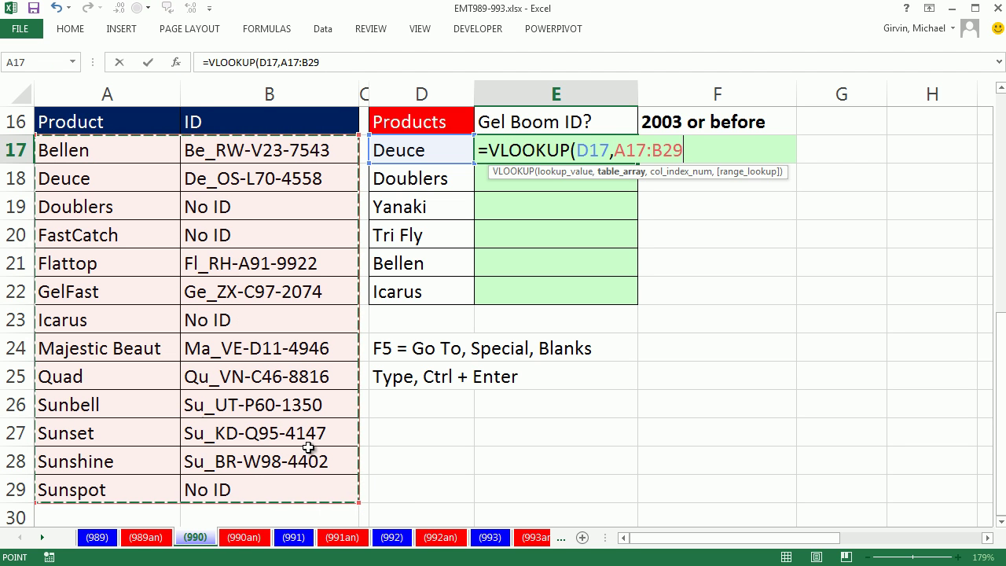
key("F4")
type(",2,0)")
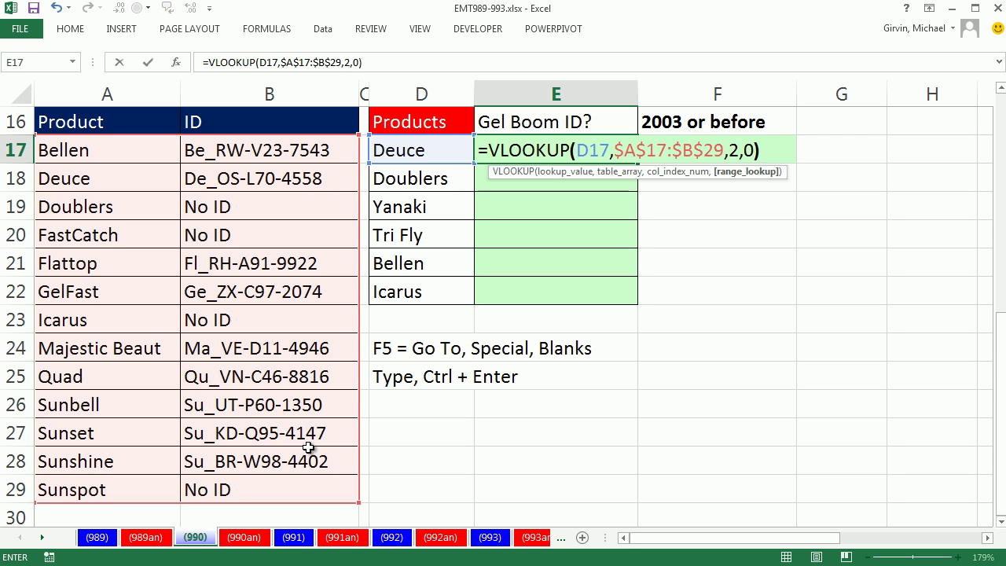
key("ctrl+Return")
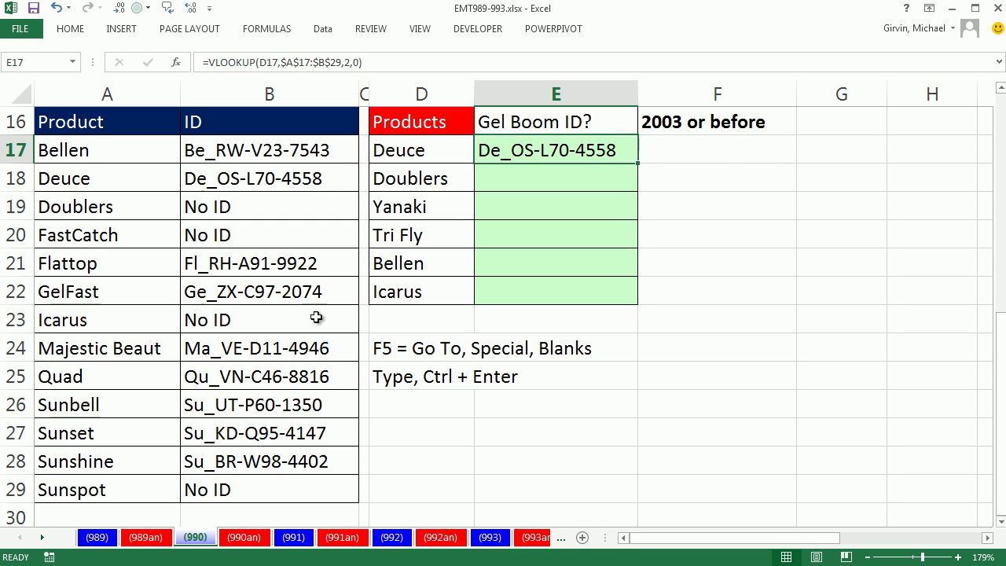
double_click(637, 162)
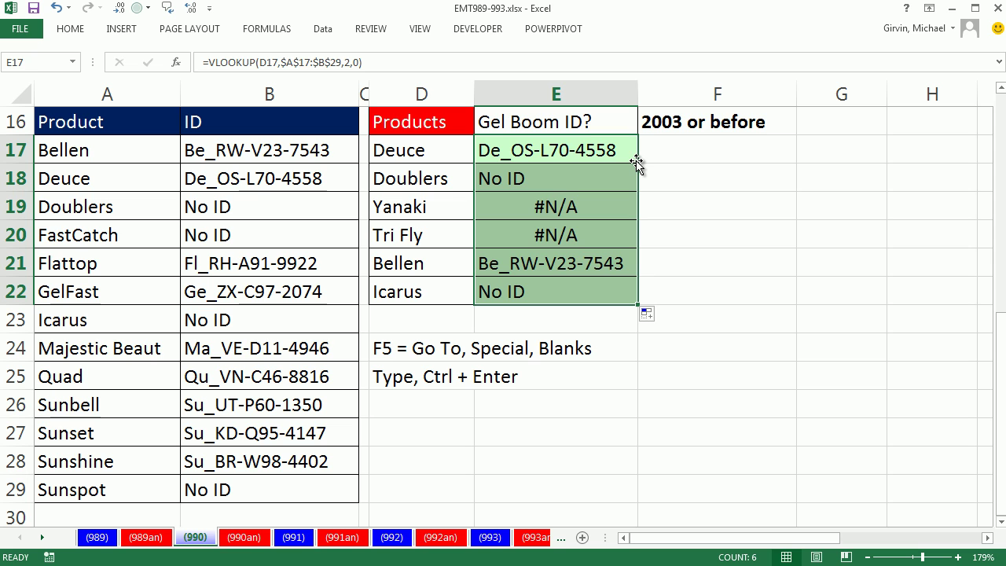
left_click(547, 152)
left_click_drag(547, 152, 550, 295)
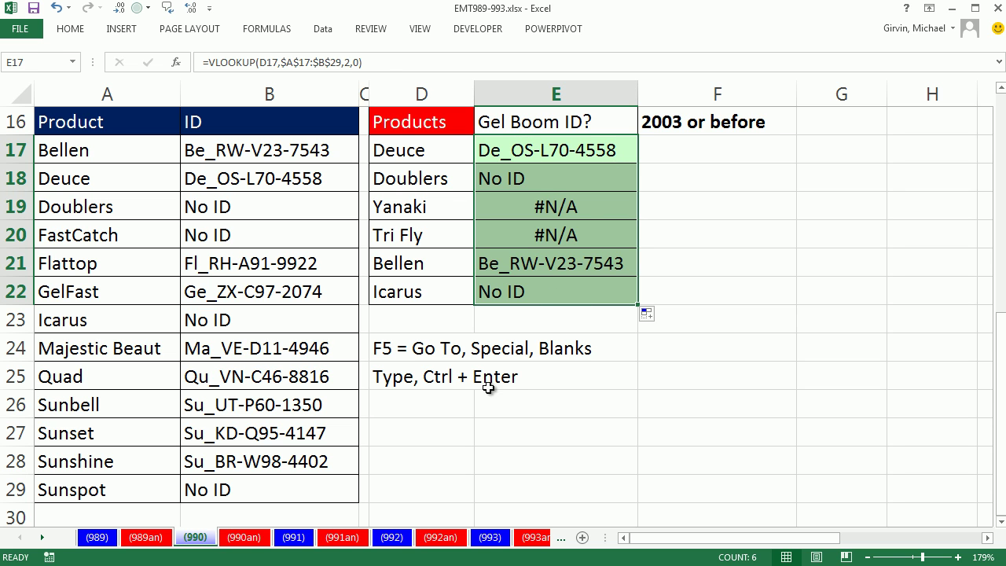
- Wrap all E17:E22 lookups in IFERROR returning 'Not In List', then copy the VLOOKUP part
key("F2")
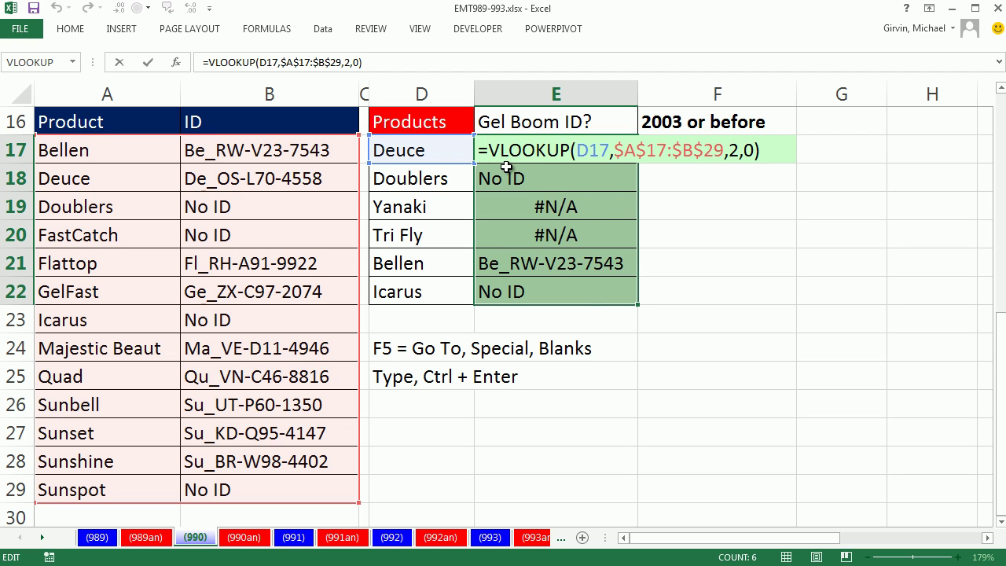
type("if")
double_click(523, 186)
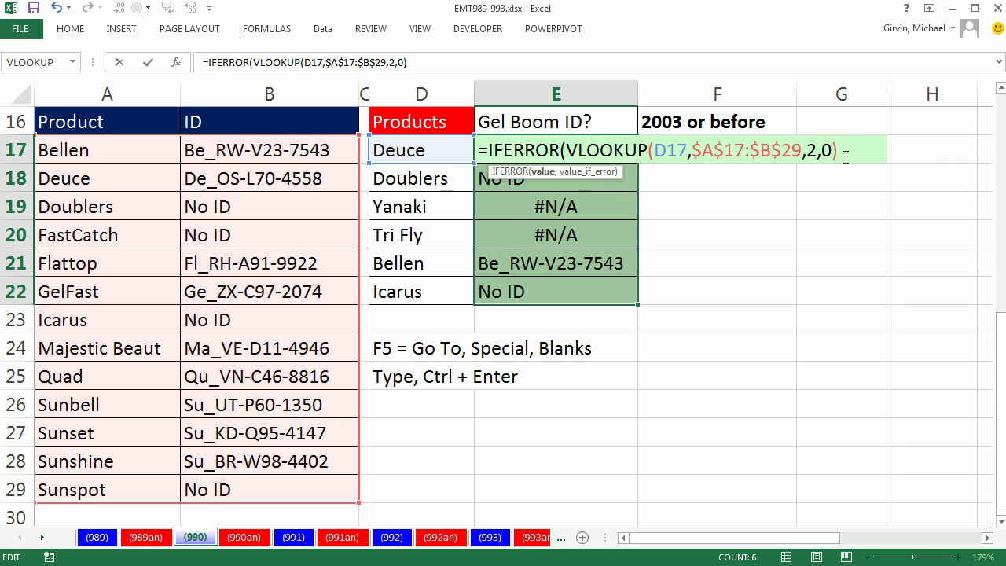
type(",\"Not In")
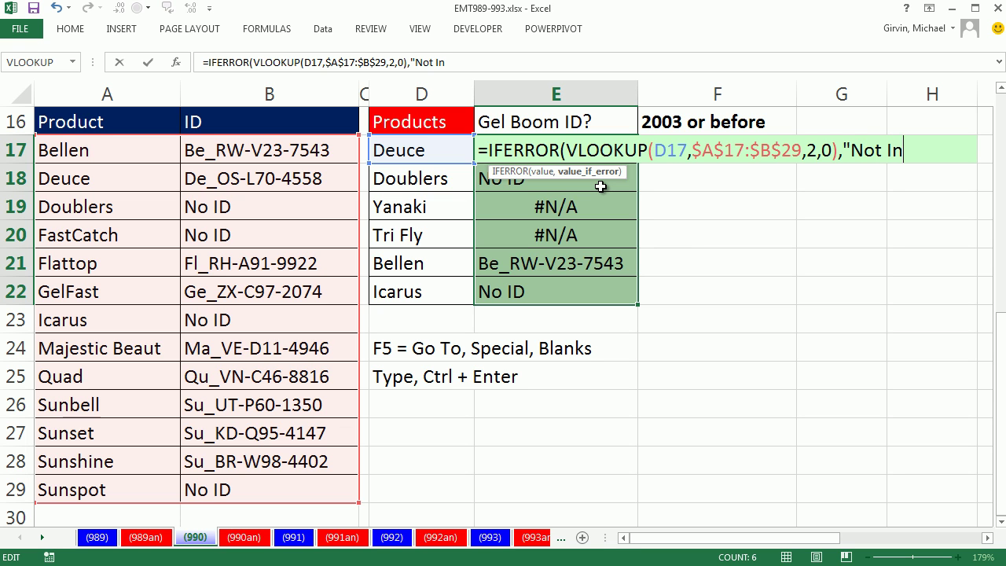
type(" List\")")
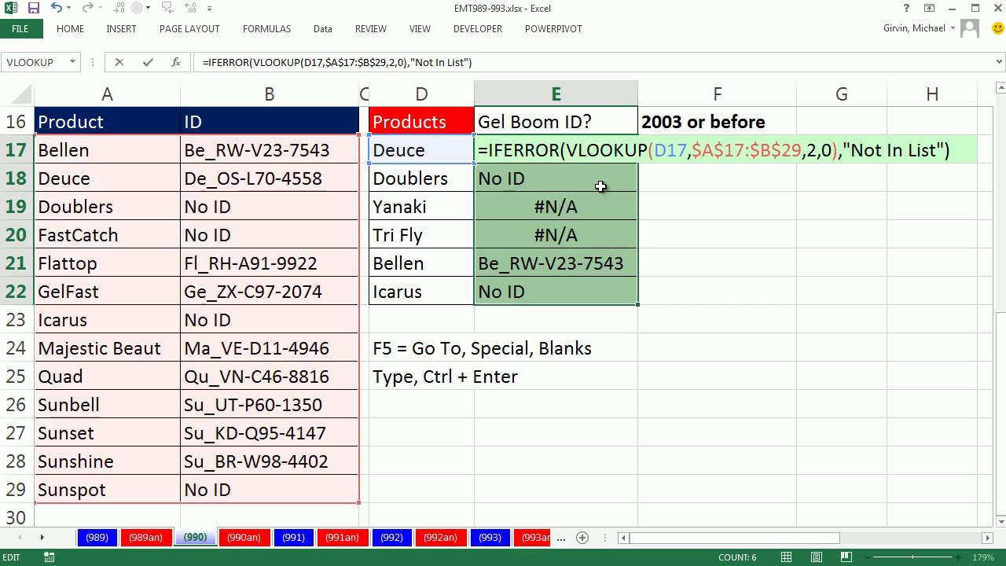
key("ctrl+Return")
double_click(597, 150)
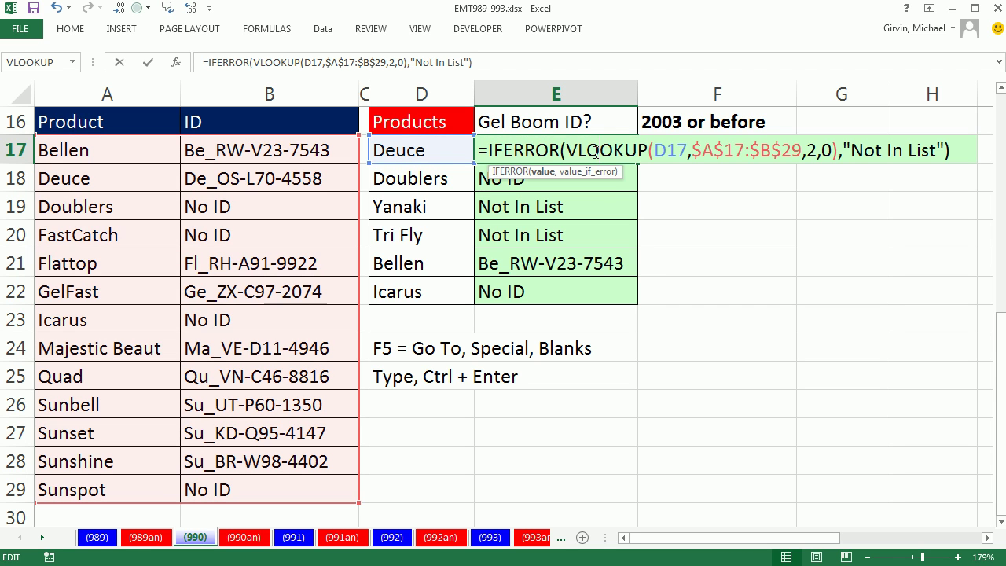
left_click_drag(568, 149, 838, 150)
key("ctrl+c")
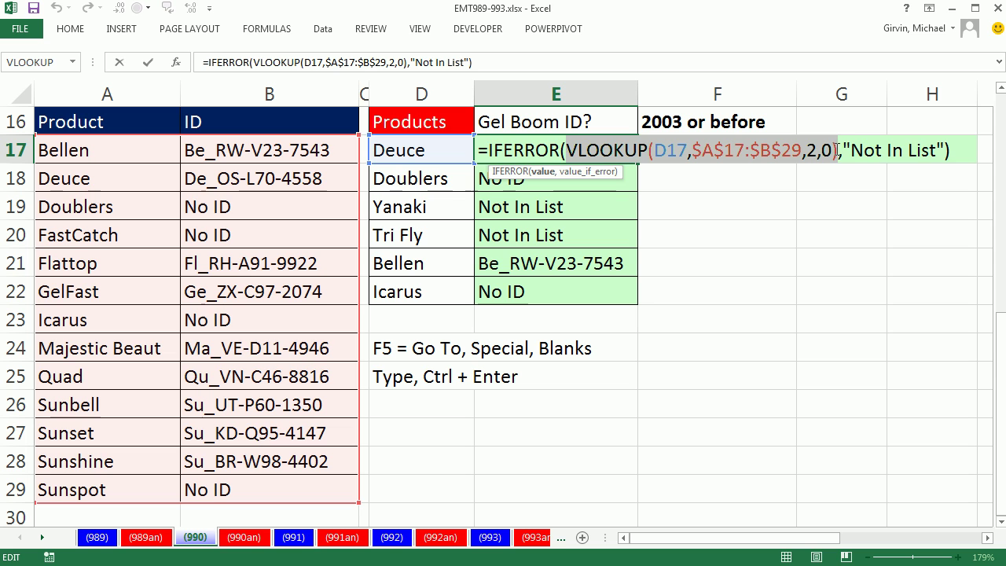
key("Tab")
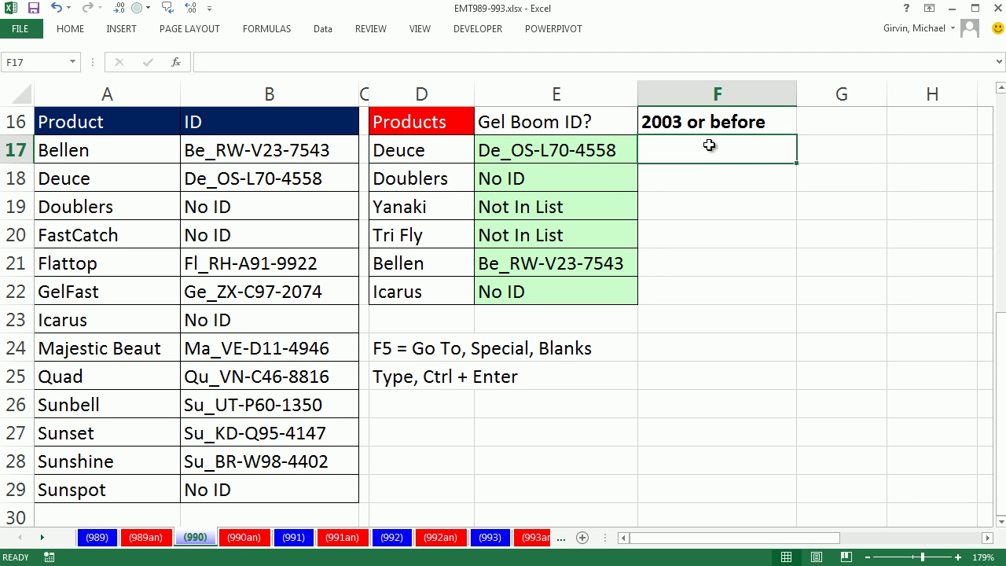
- Enter =IF(ISNA(VLOOKUP(...)),"Not In List",VLOOKUP(...)) in F17 and fill it down to F22
type("=if")
key("Tab")
type("isn")
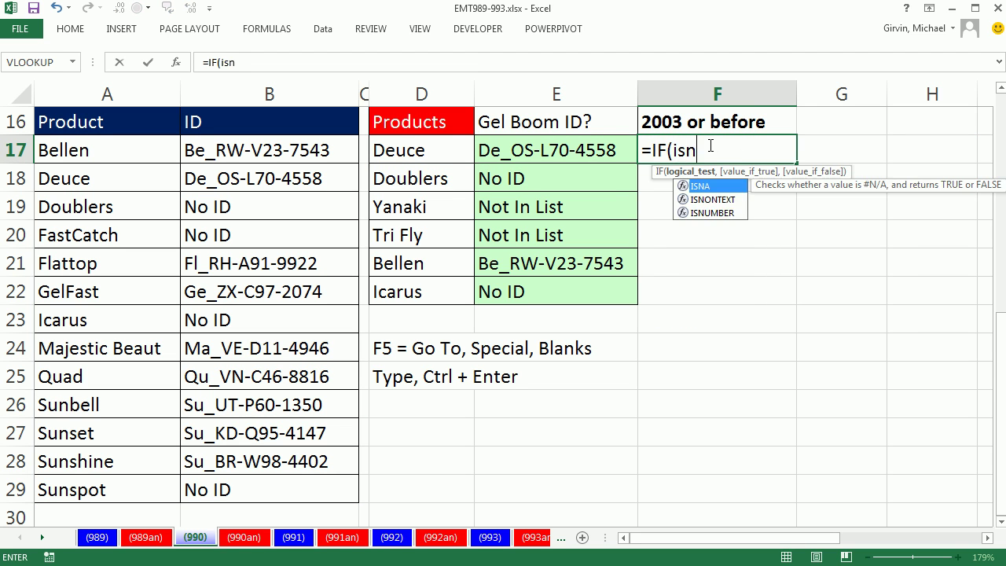
key("Tab")
key("ctrl+v")
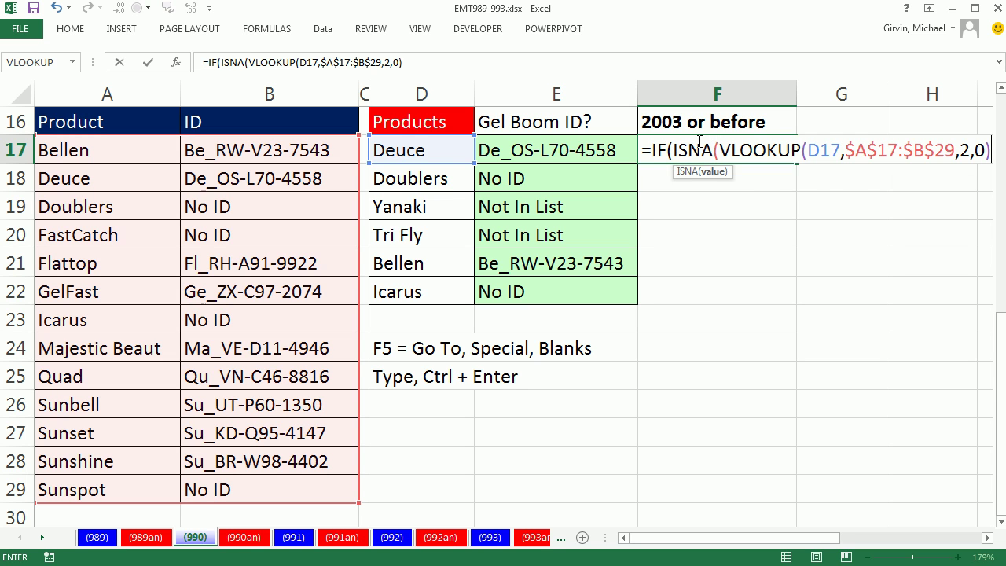
type(")")
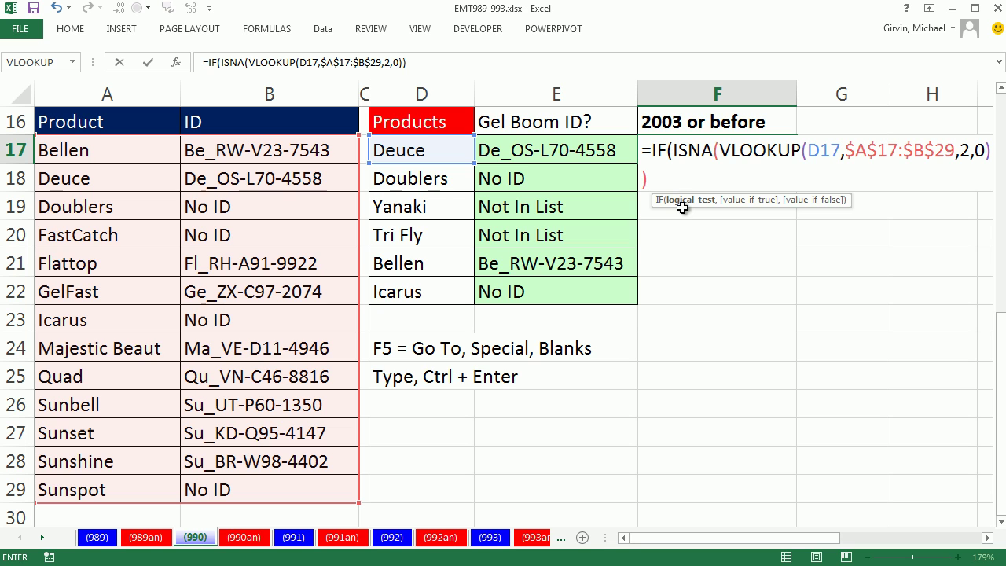
type(",")
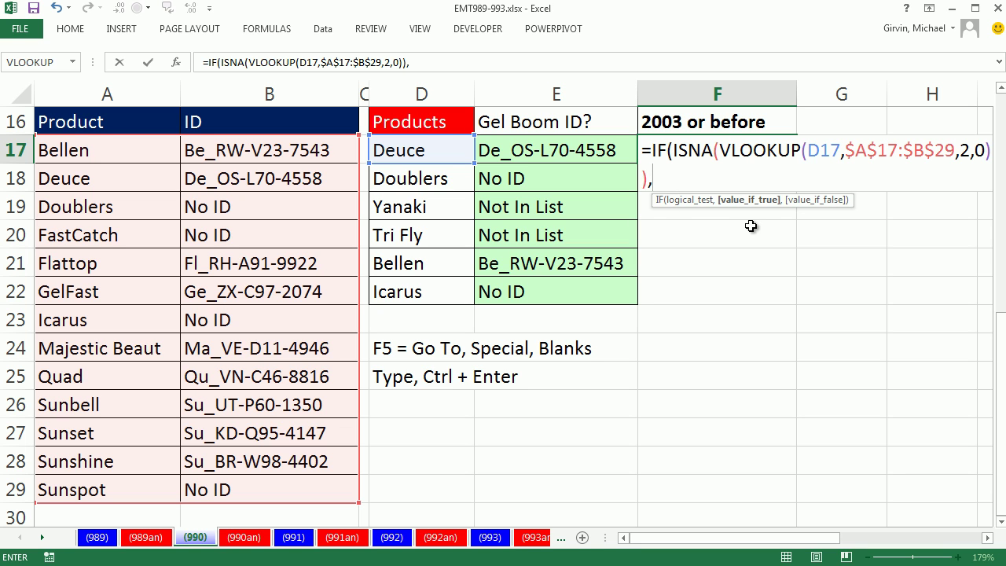
type("\"Not In ")
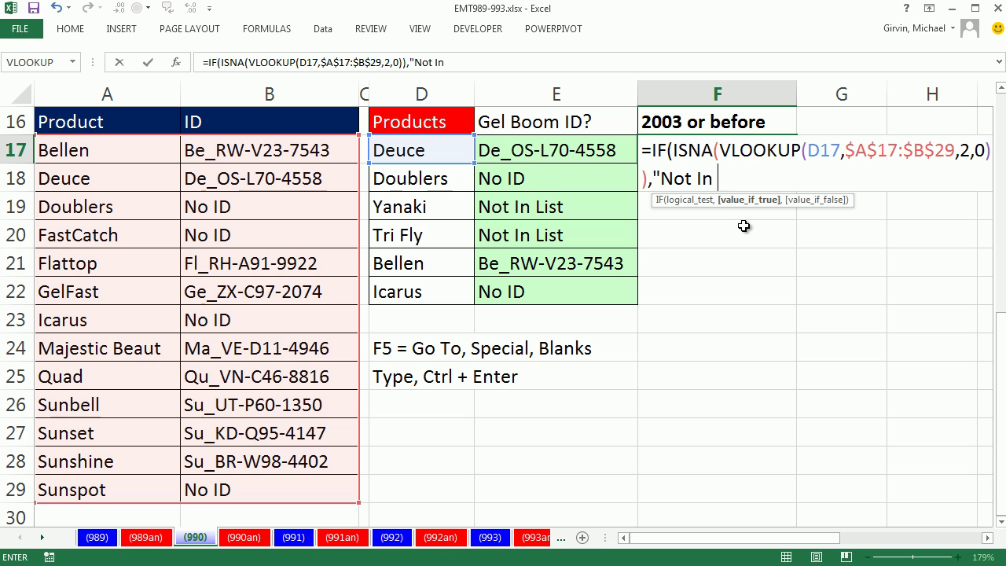
type("List\"")
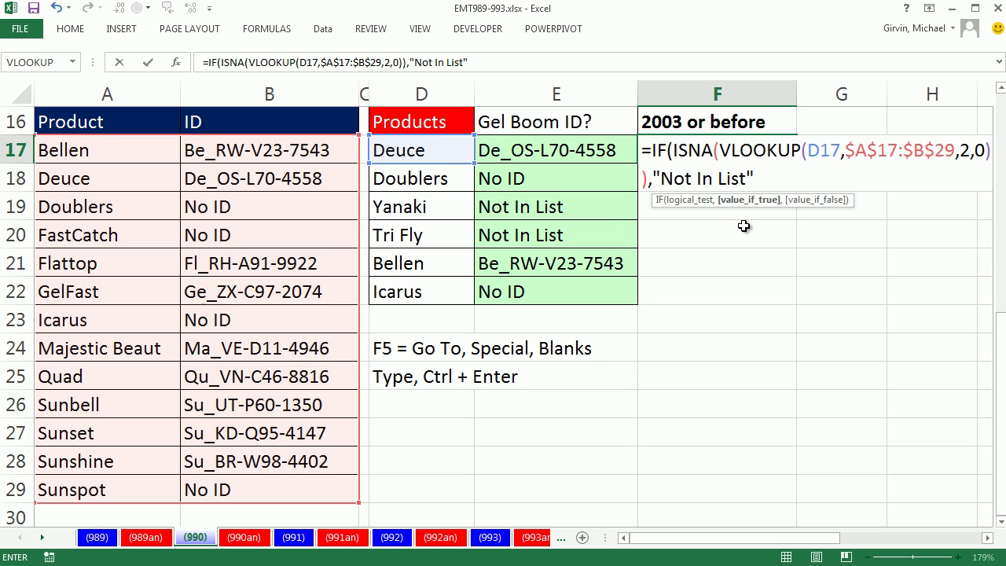
type(",")
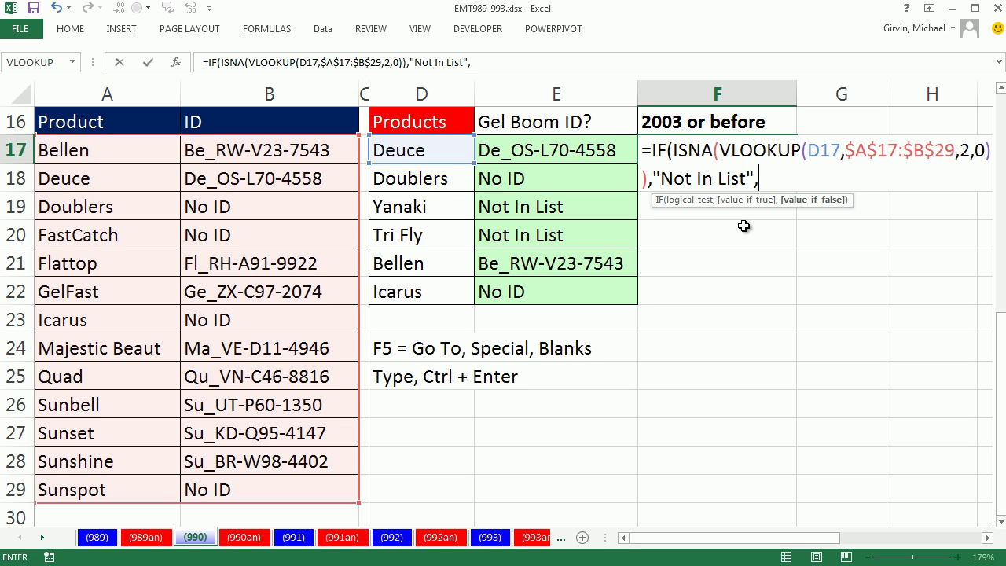
key("ctrl+v")
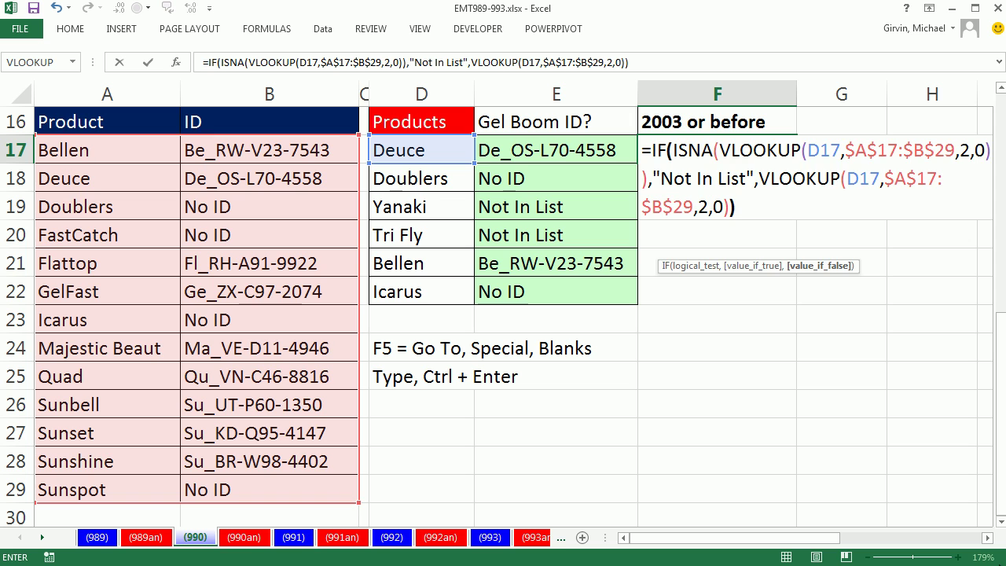
type(")")
key("ctrl+Return")
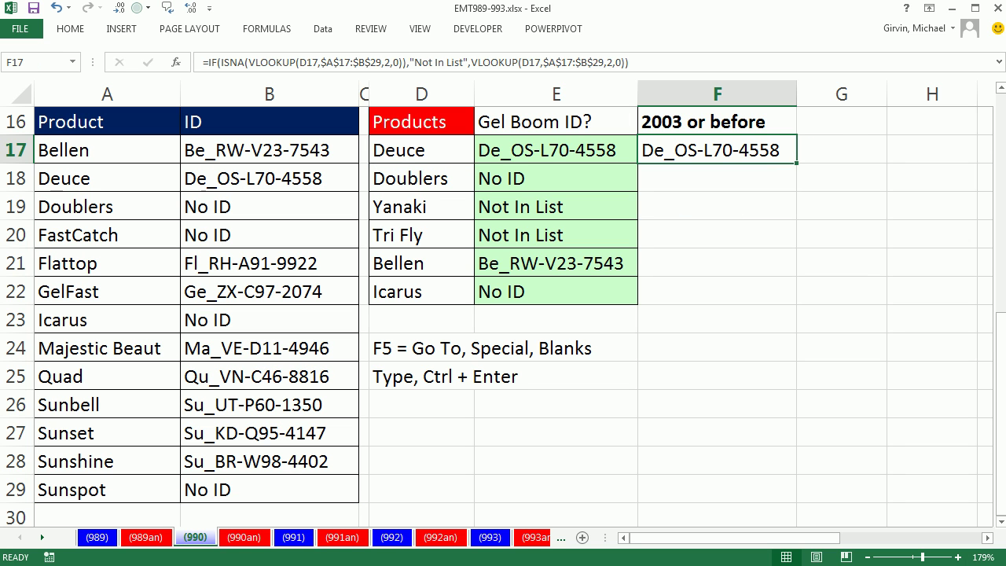
double_click(795, 165)
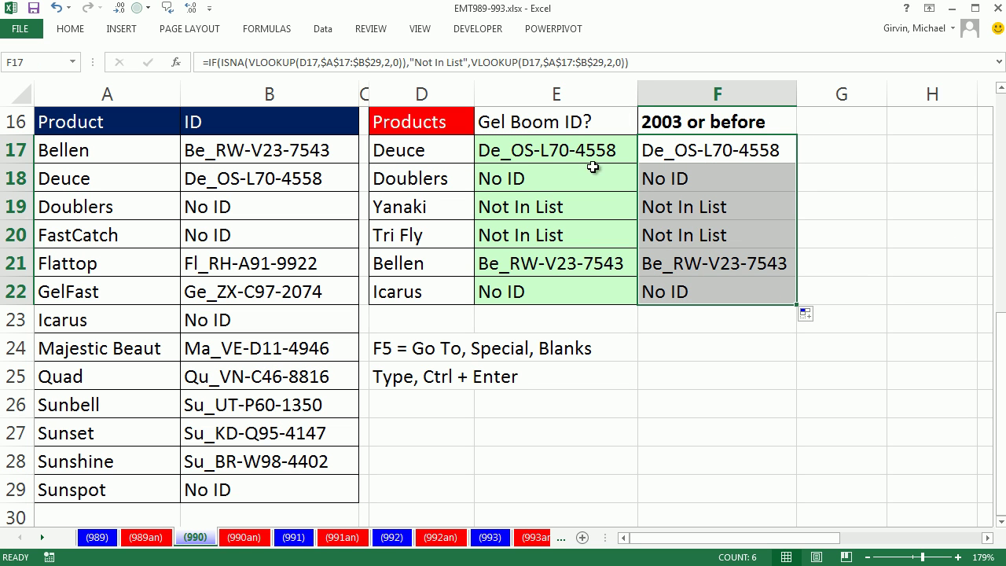
- Compare against the unchanged E17 IFERROR formula, then open E2's formula for editing
double_click(502, 145)
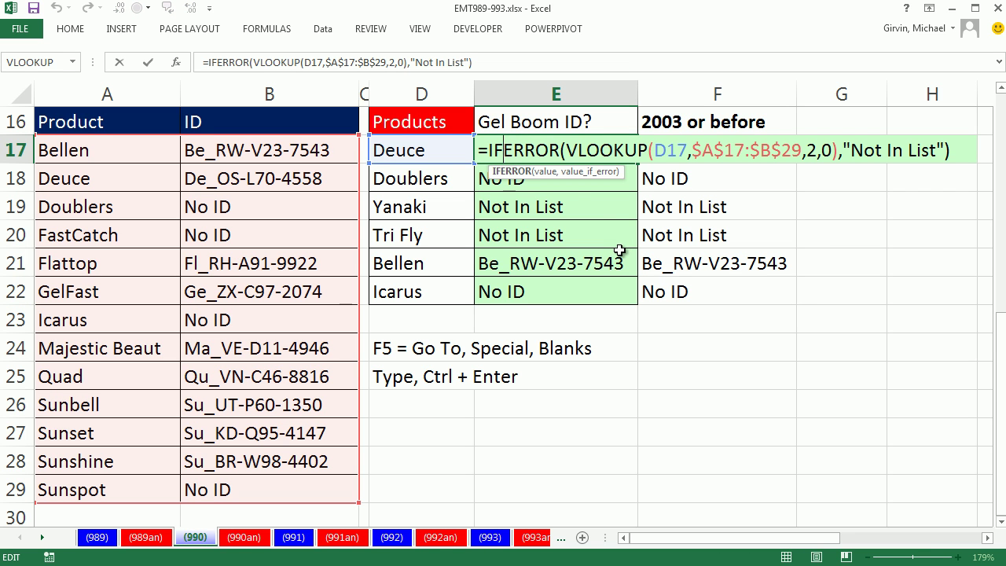
key("ctrl+Return")
scroll(619, 252, "up", 5)
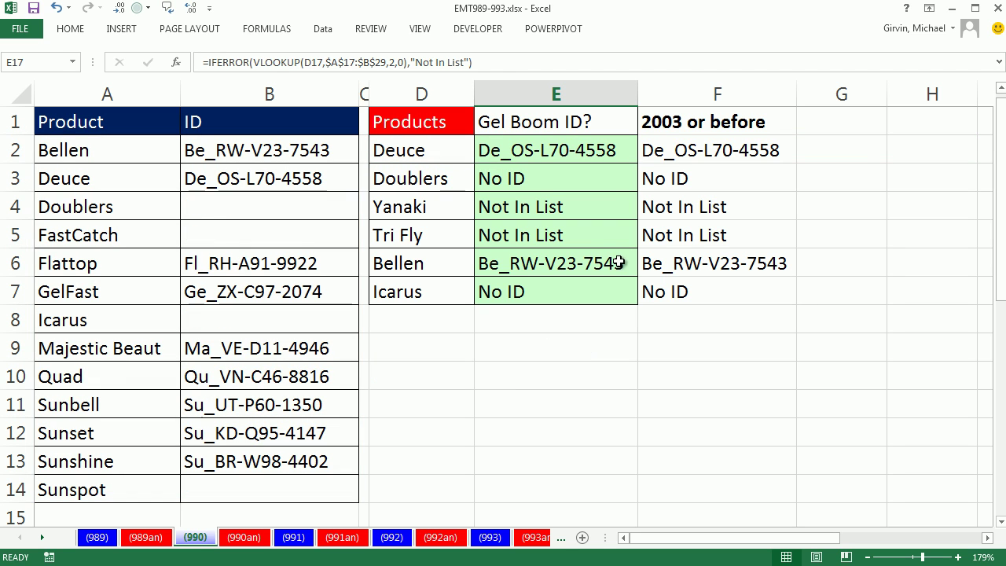
double_click(562, 145)
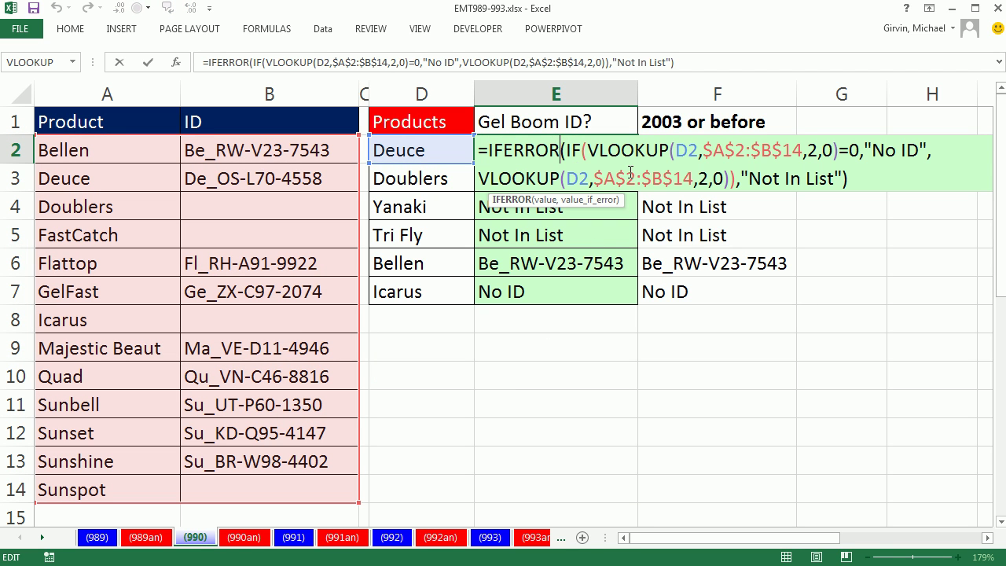